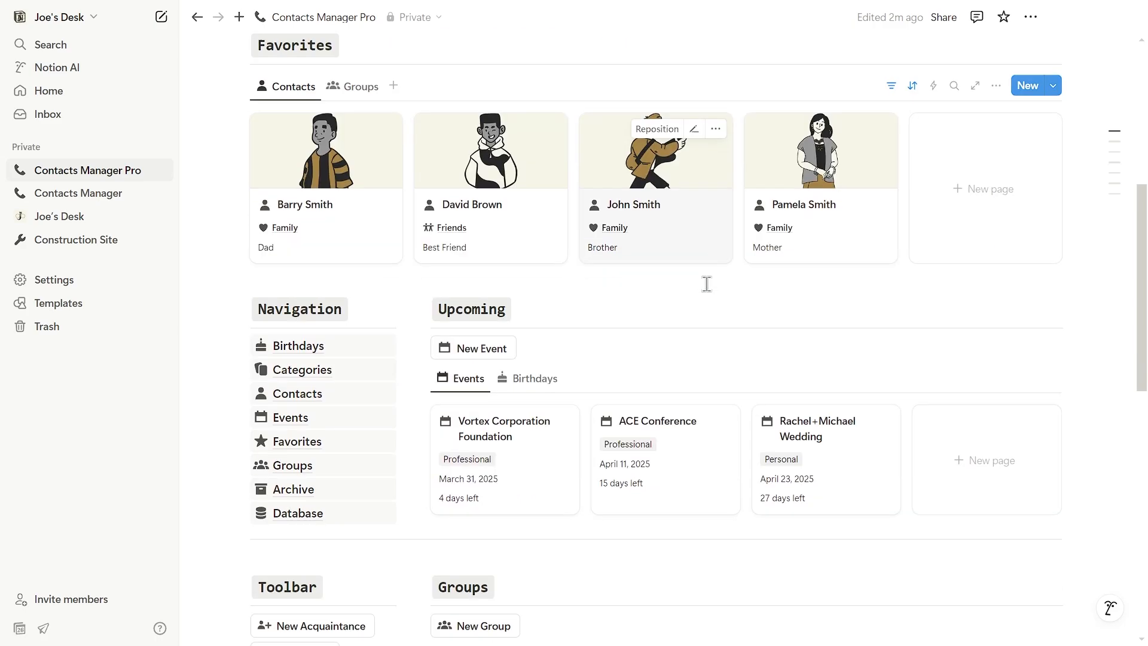
scroll(705, 337, "down", 5)
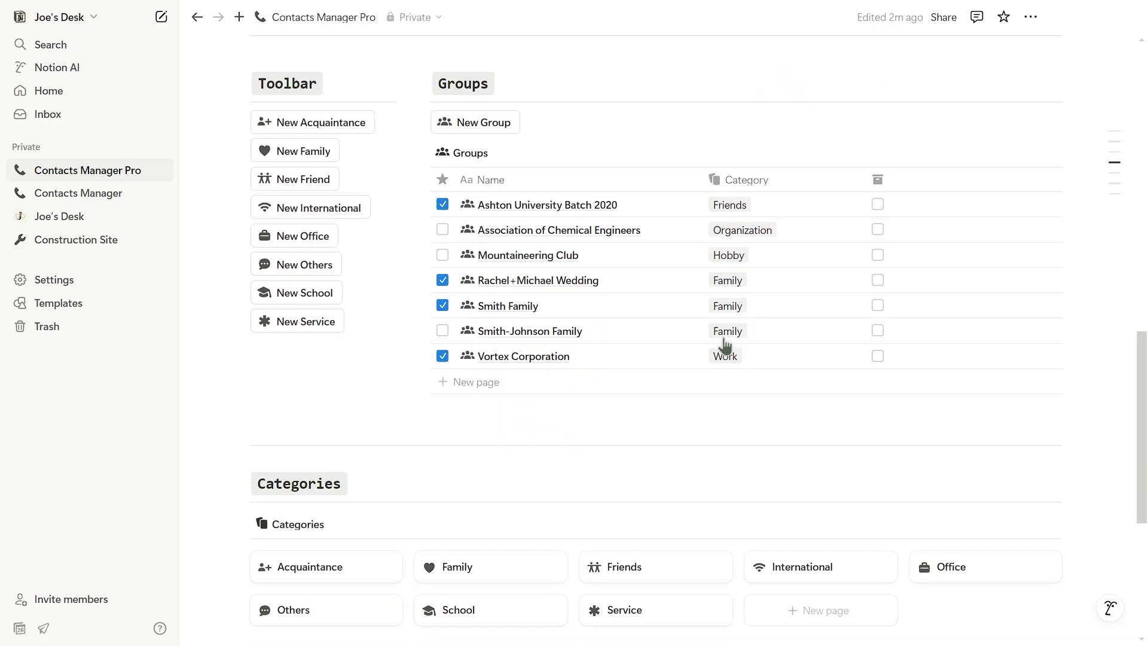
Step: Expand the intro's Tutorial toggle and open the Tutorial page
scroll(725, 345, "up", 3)
scroll(621, 281, "up", 12)
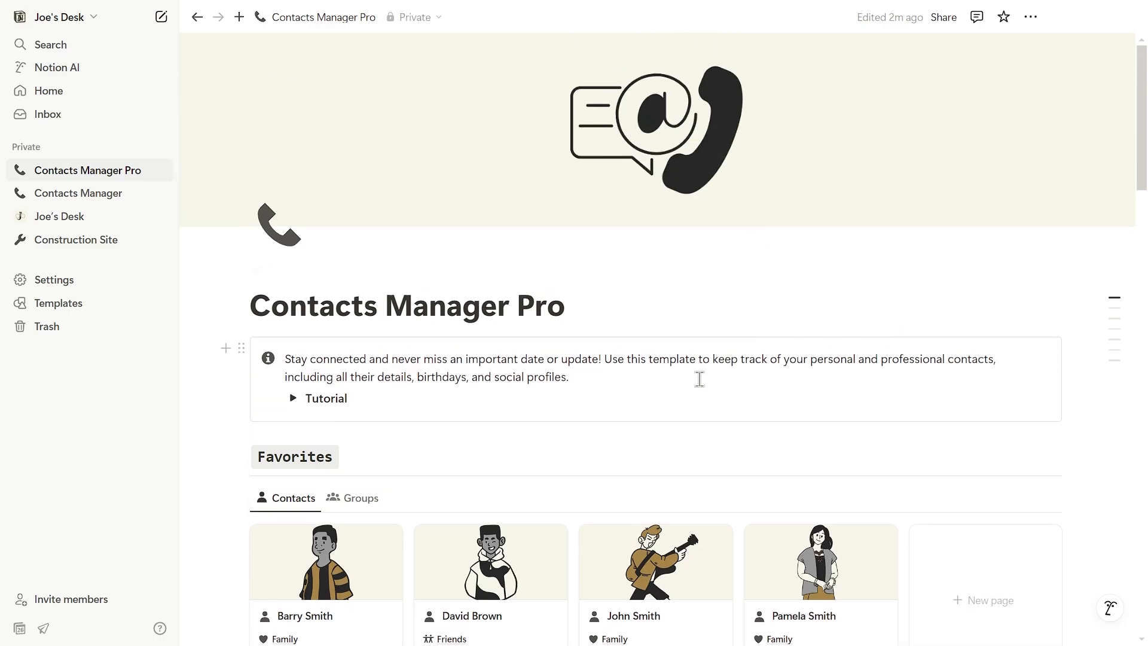
left_click(293, 399)
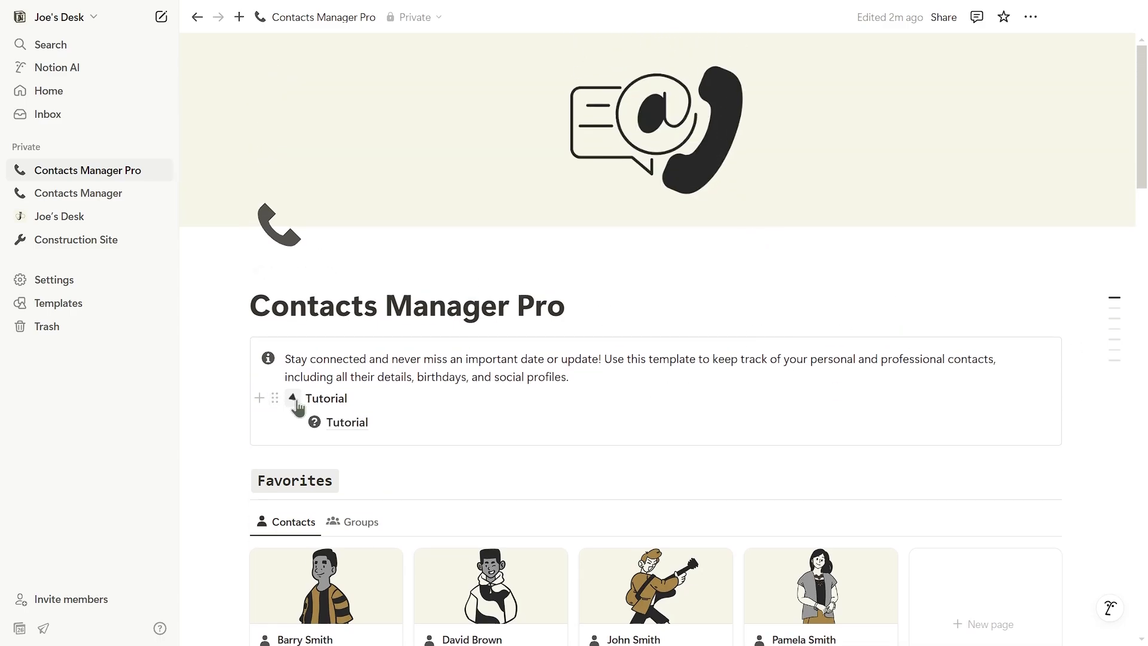
left_click(358, 426)
Step: Read through the Tutorial FAQ answers up to the one on removing pre-made content
scroll(687, 281, "down", 11)
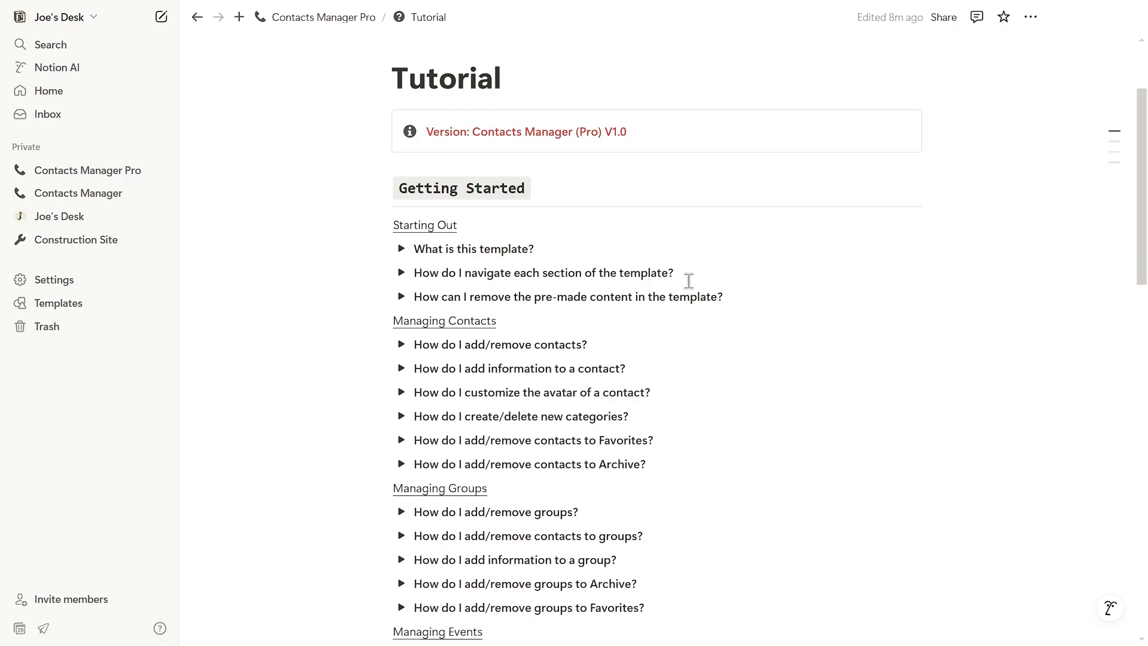
scroll(711, 288, "down", 6)
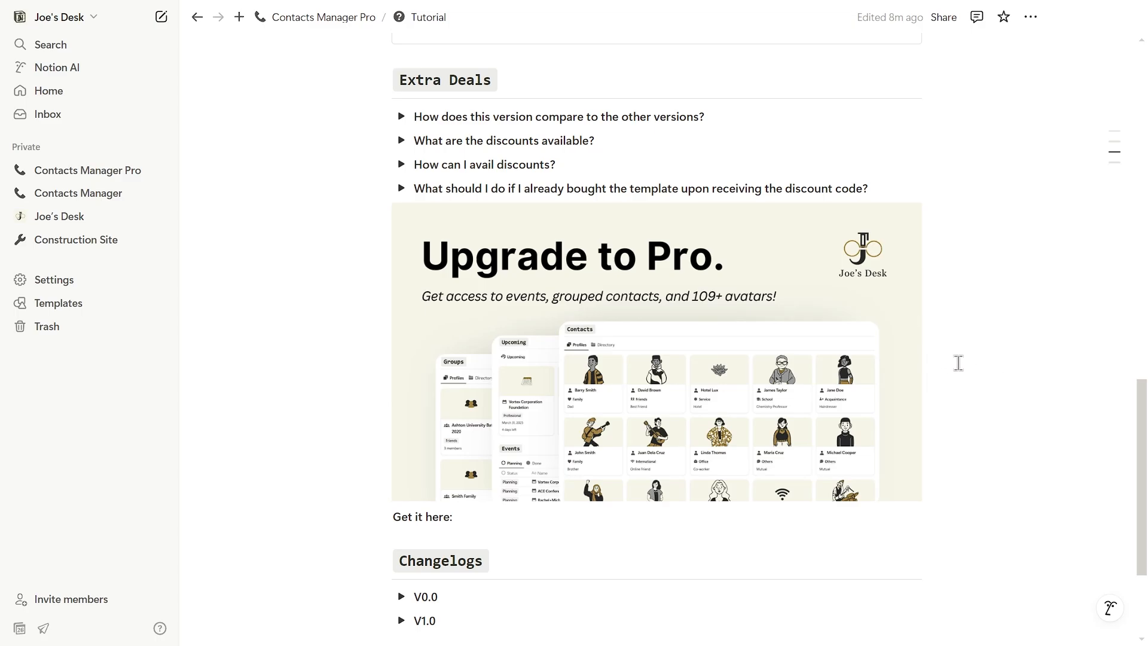
scroll(957, 353, "up", 15)
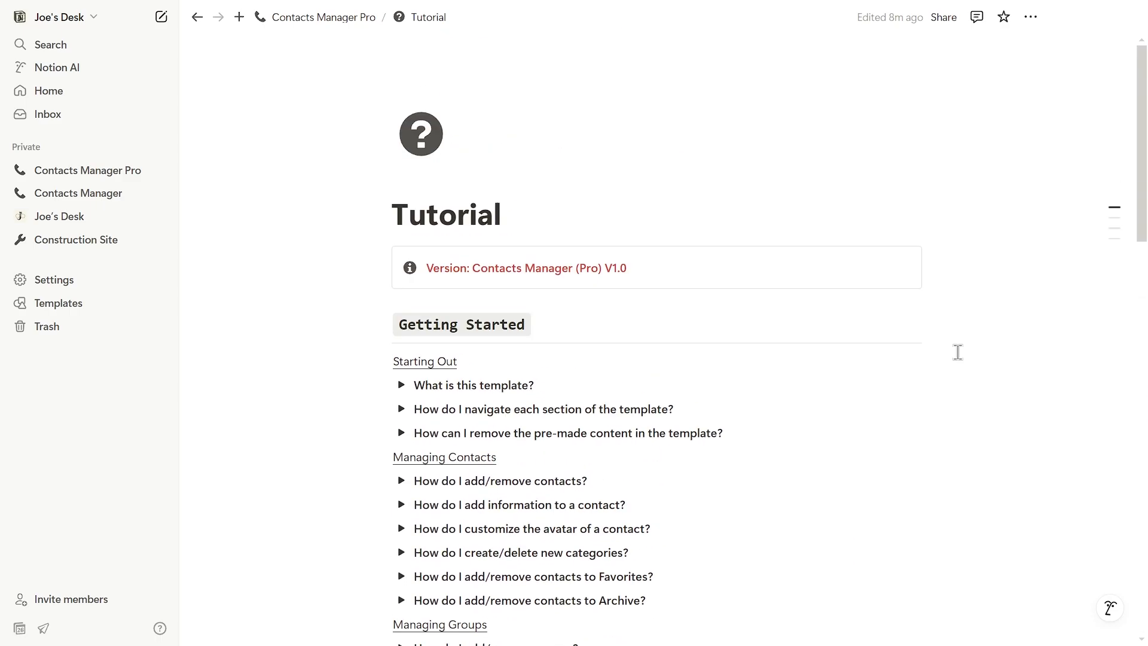
left_click(401, 317)
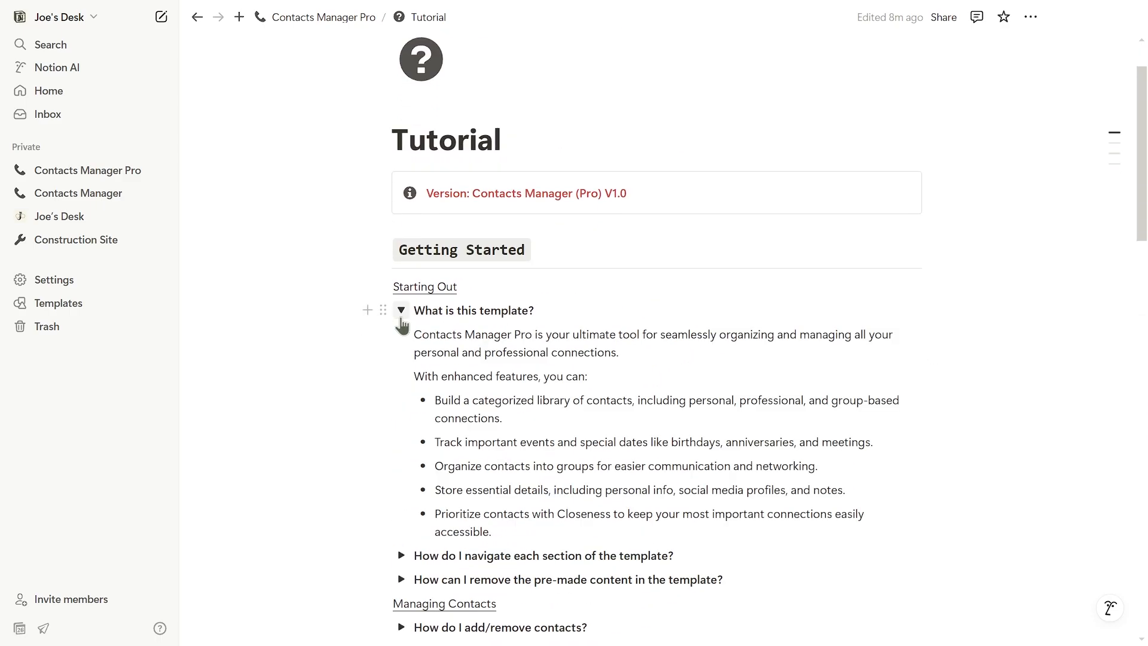
left_click(401, 317)
left_click(400, 335)
left_click(401, 334)
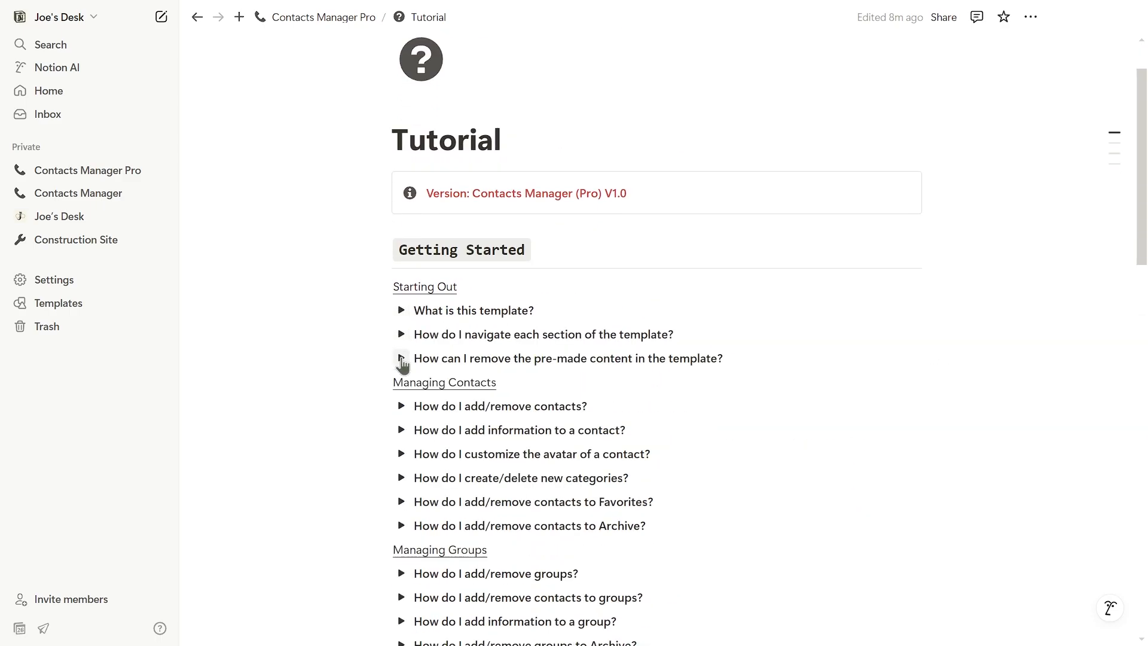
left_click(400, 358)
Step: Read how to remove pre-made content, then check the add/remove contacts answer
scroll(622, 342, "down", 2)
scroll(623, 343, "down", 2)
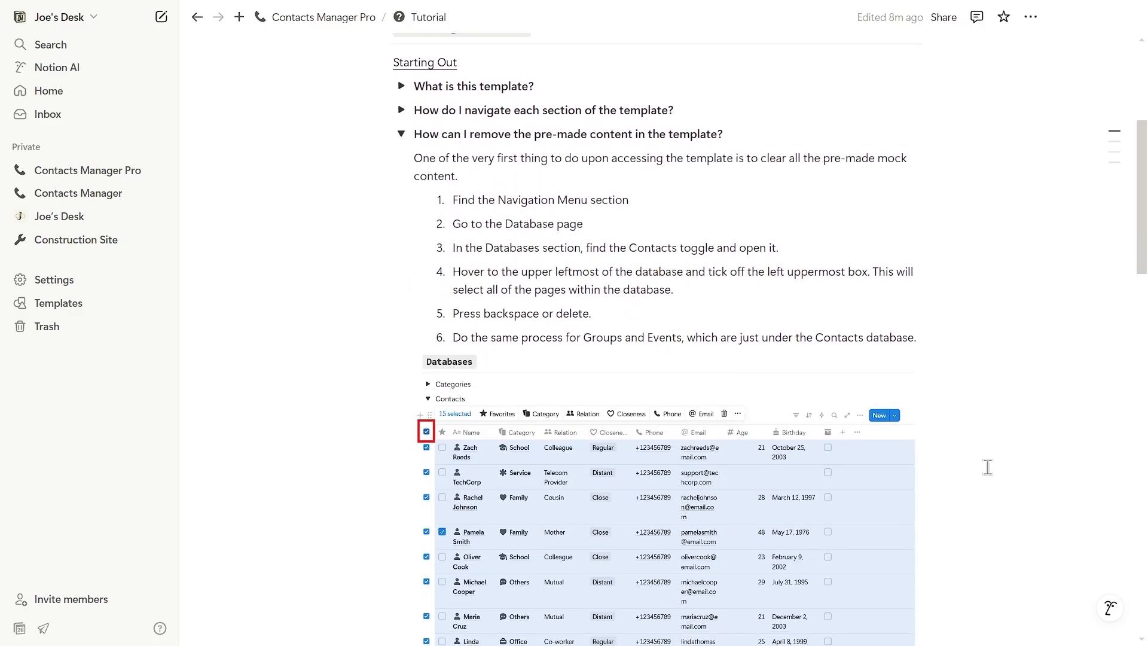
scroll(545, 366, "down", 1)
scroll(442, 368, "up", 1)
left_click(401, 135)
left_click(403, 182)
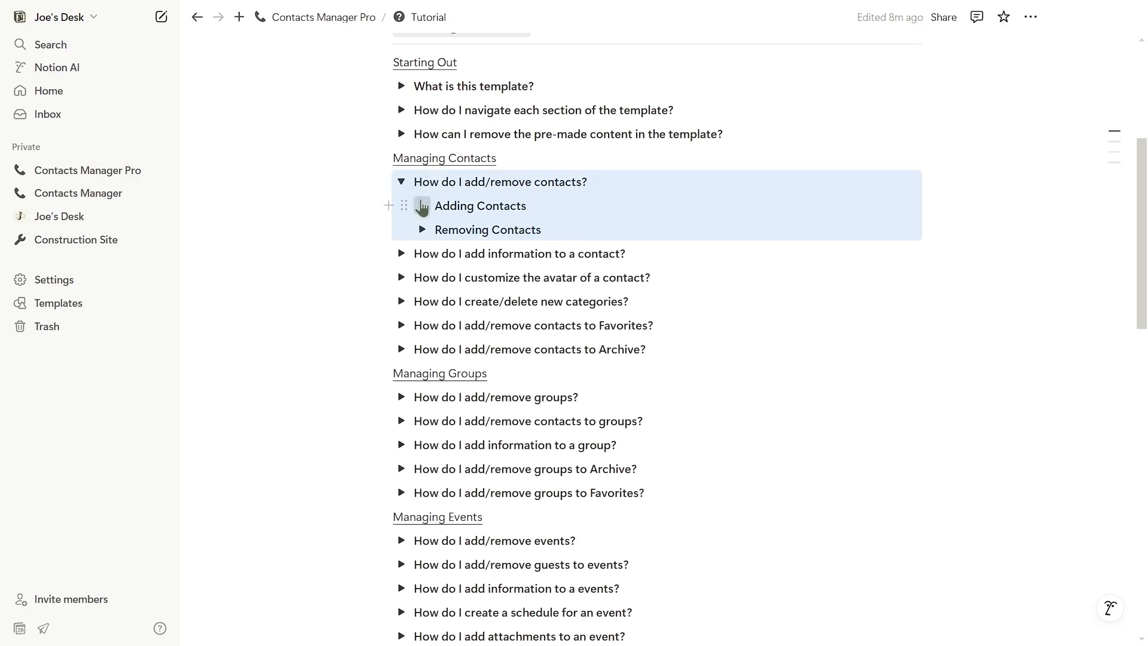
left_click(421, 206)
left_click(421, 206)
left_click(401, 182)
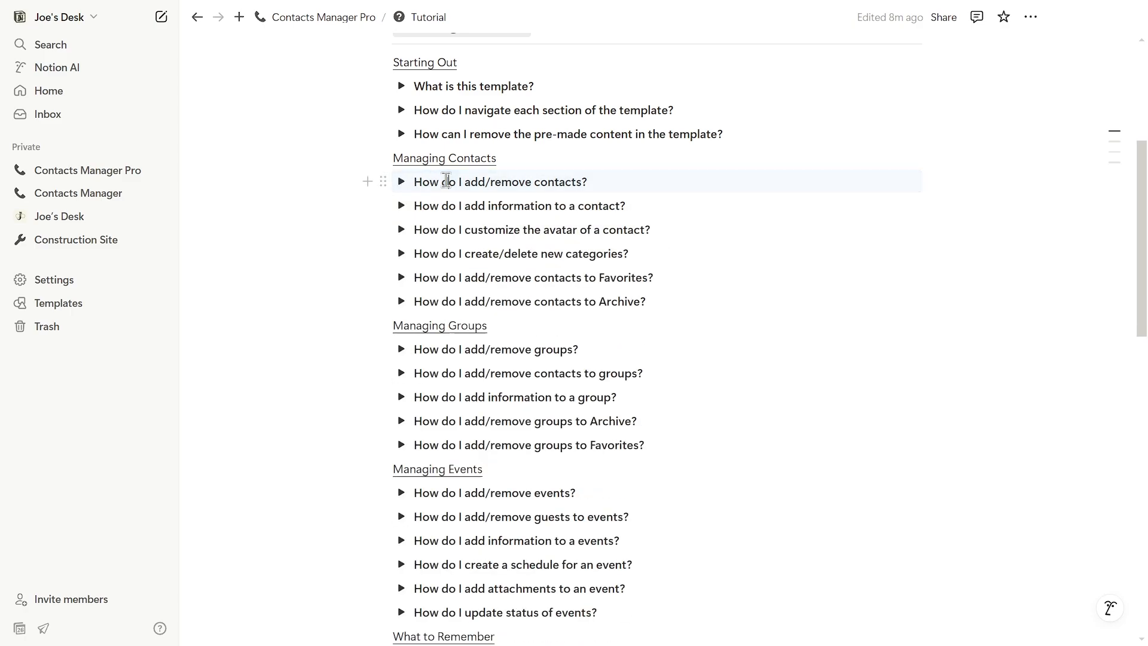
Step: Go back to the Contacts Manager Pro page via the breadcrumb
scroll(722, 207, "up", 3)
scroll(717, 311, "up", 3)
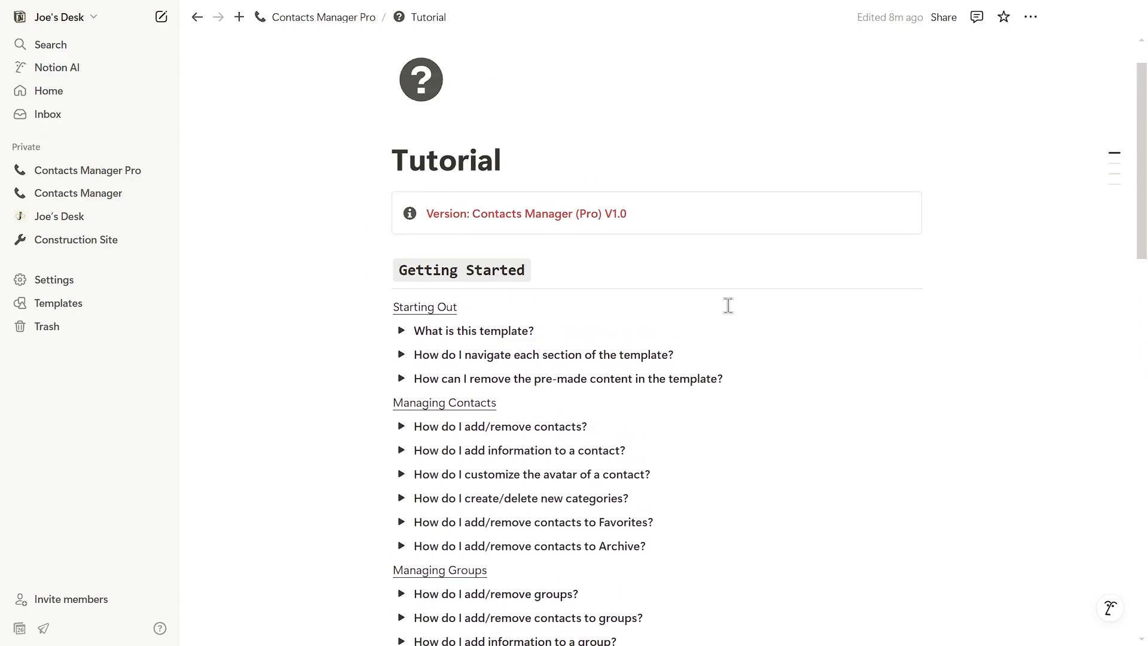
left_click(311, 18)
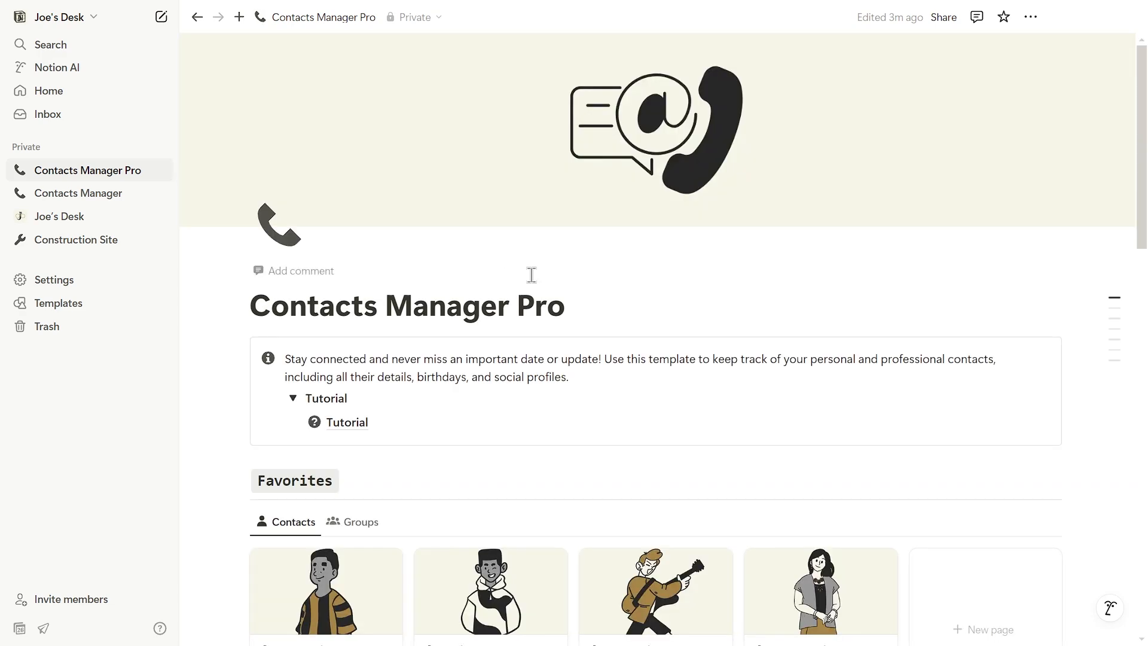
Step: Open the Database page and delete all 15 sample contacts
scroll(533, 275, "down", 9)
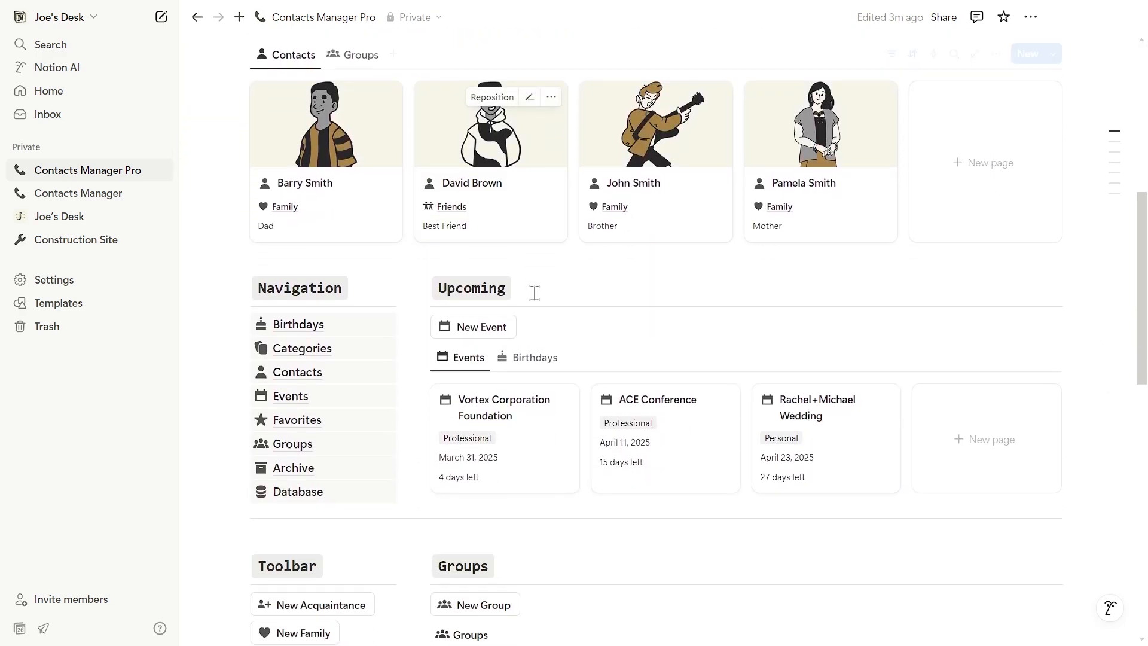
left_click(298, 435)
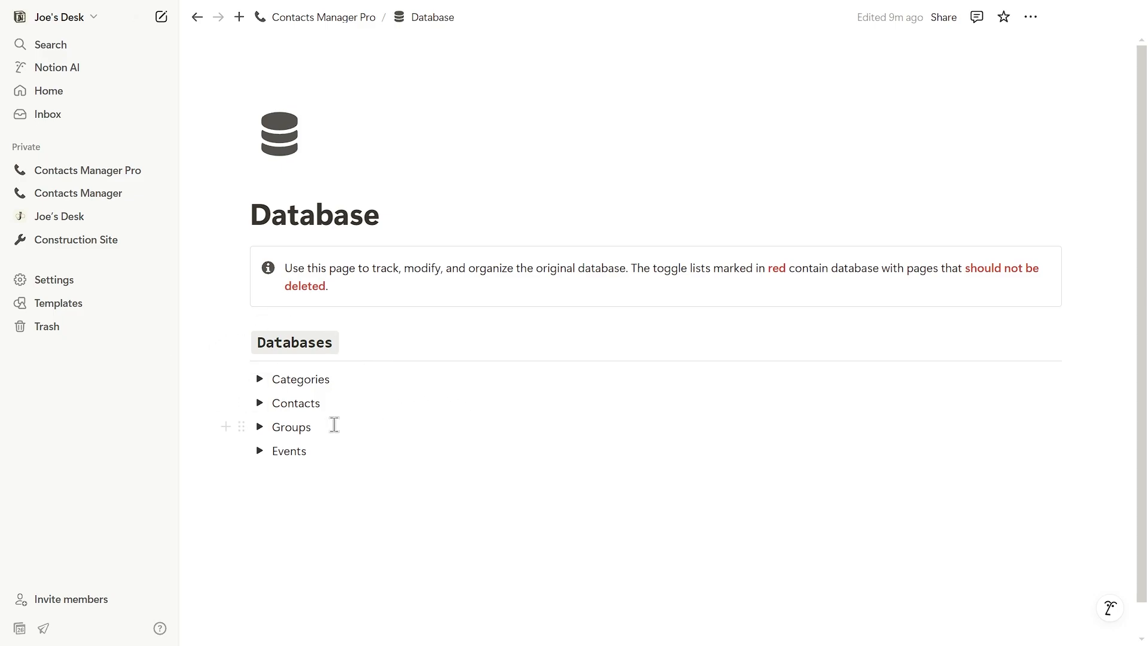
left_click(261, 405)
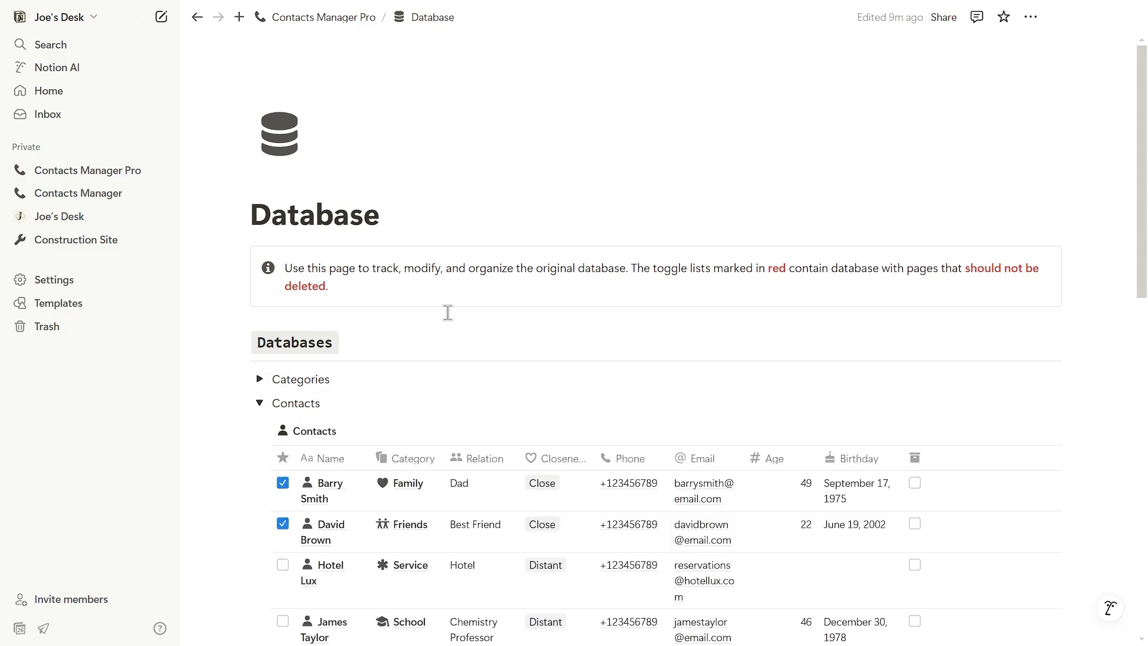
scroll(448, 312, "down", 5)
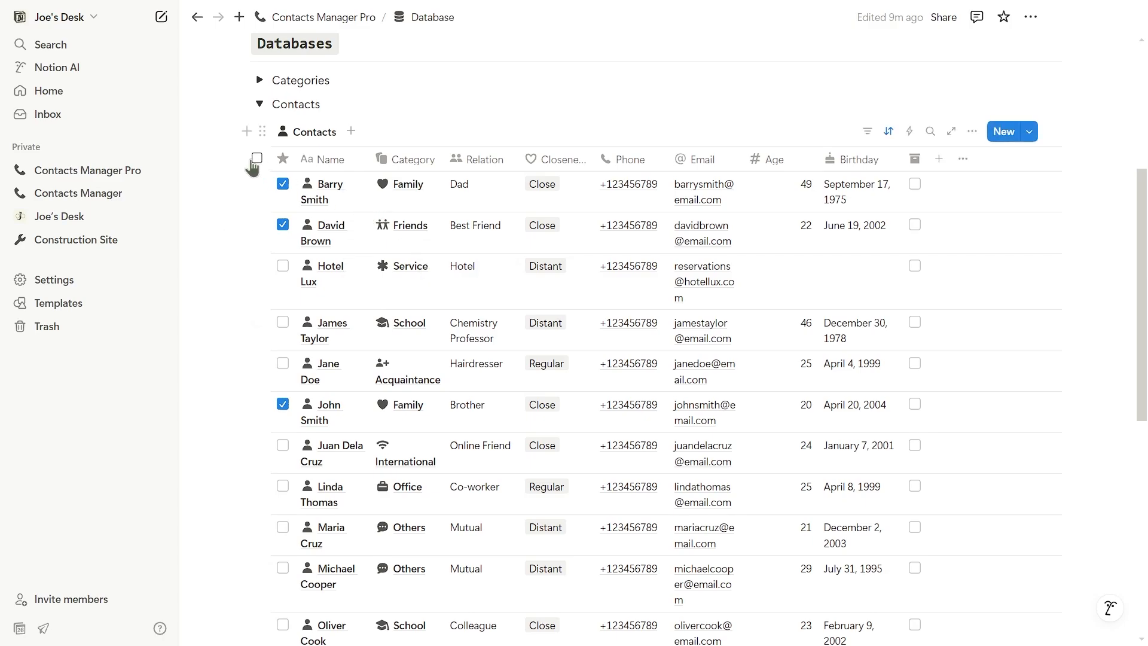
left_click(256, 159)
left_click(746, 129)
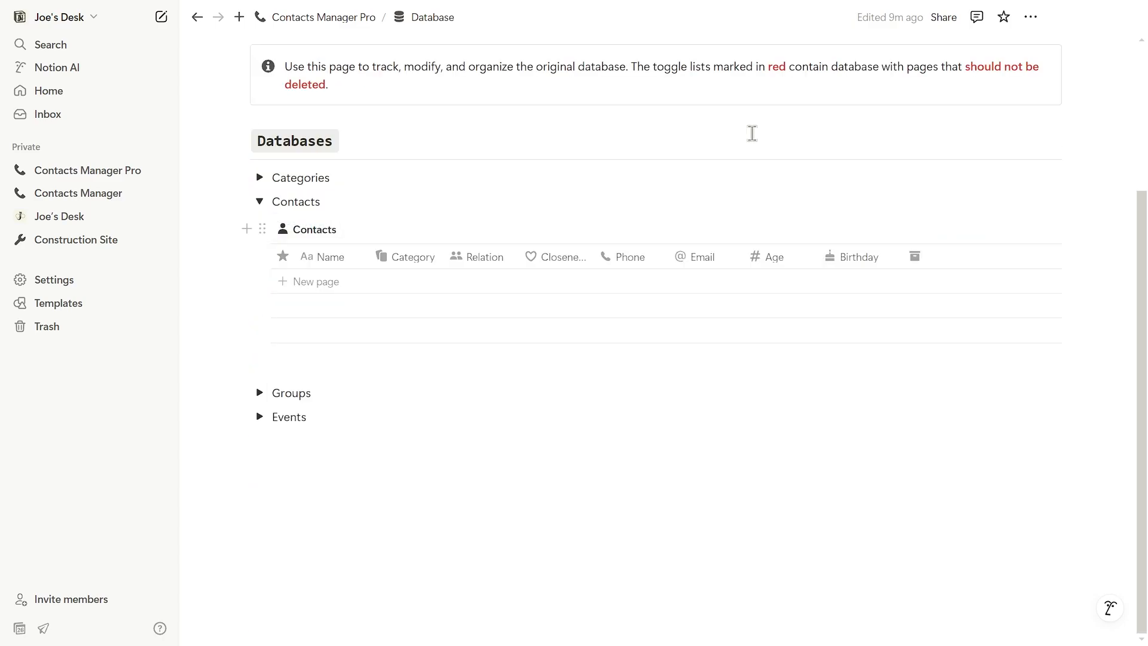
left_click(260, 202)
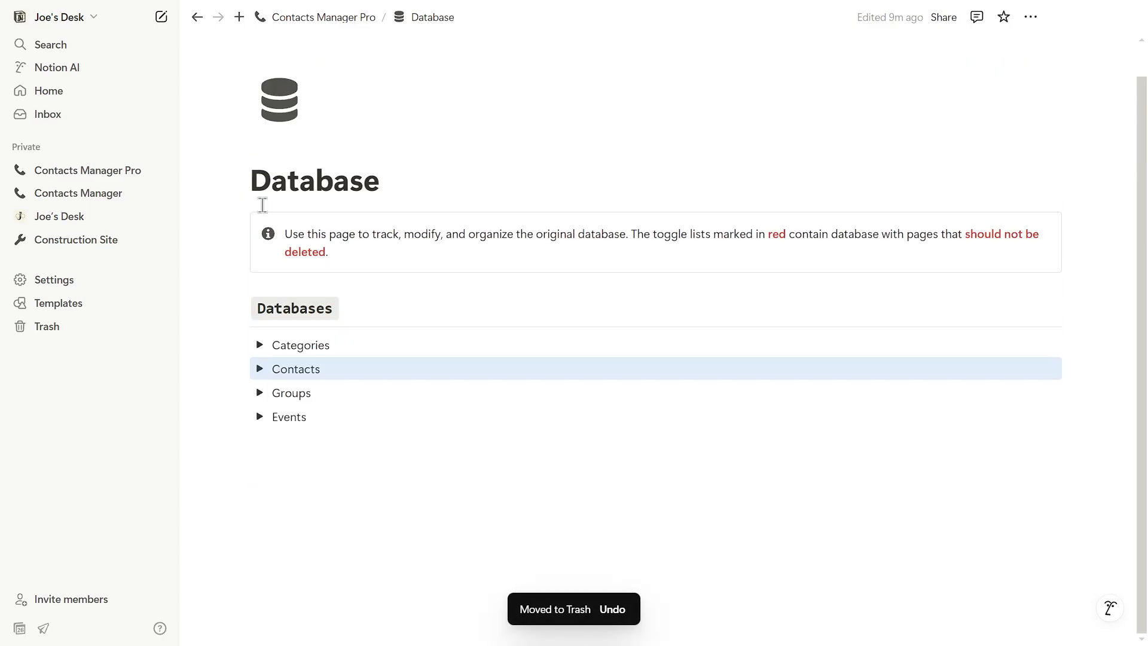
Step: Delete all 7 sample groups from the Groups table
left_click(368, 362)
left_click(261, 393)
scroll(318, 419, "down", 4)
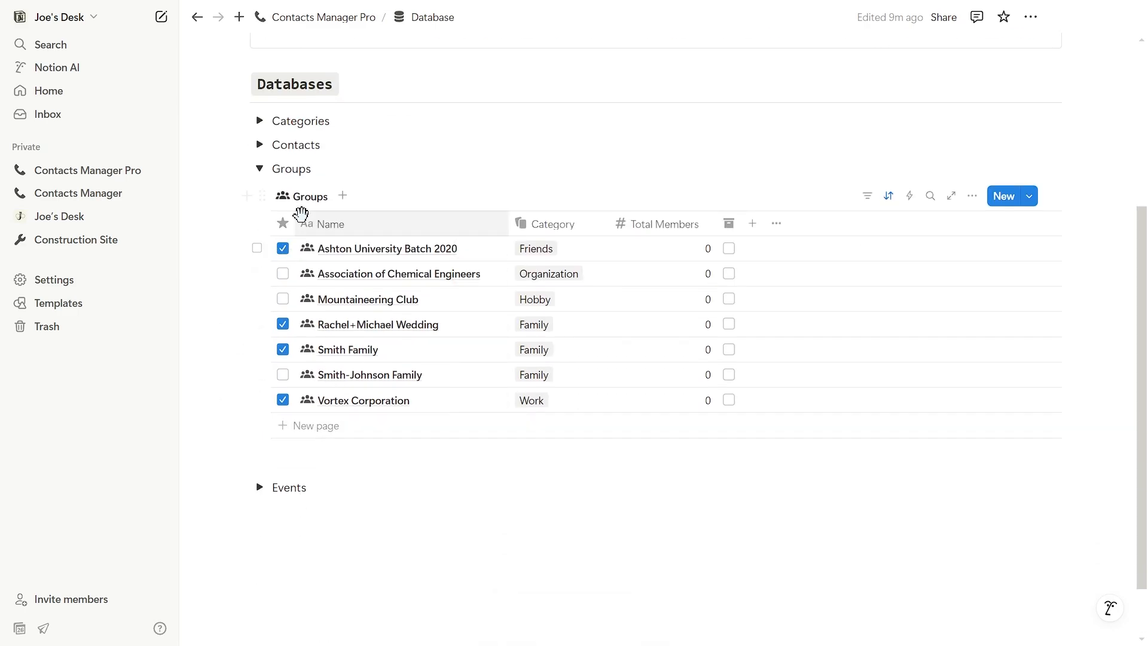
left_click(256, 223)
left_click(550, 194)
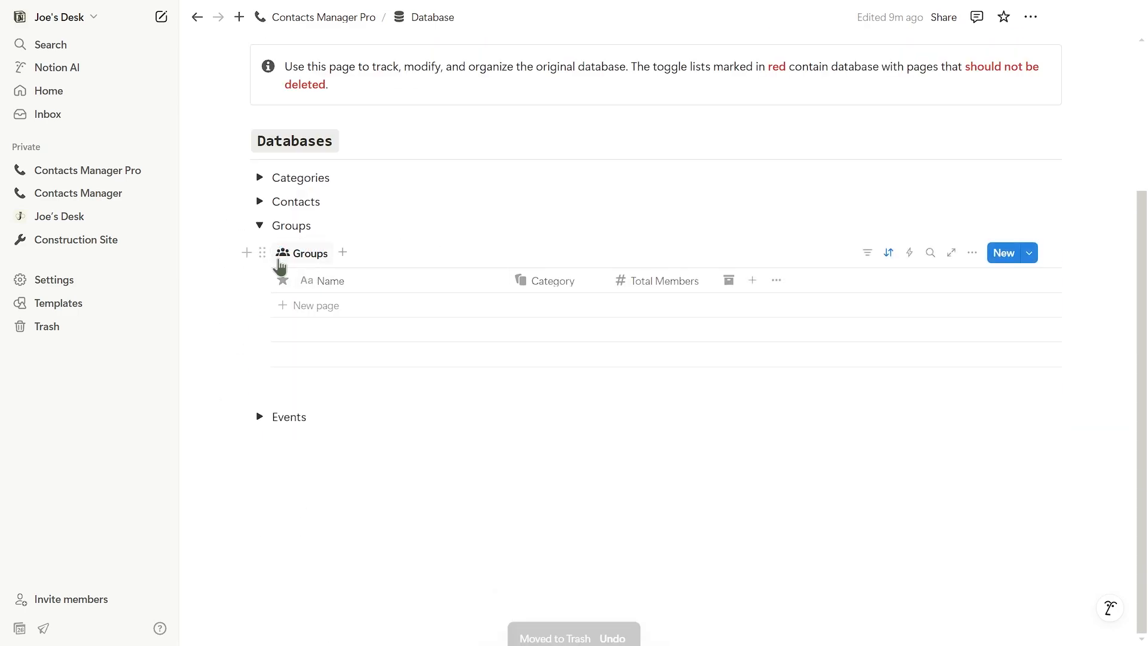
left_click(259, 226)
Step: Delete the 3 sample events, then return to Contacts Manager Pro
left_click(260, 417)
scroll(297, 305, "down", 3)
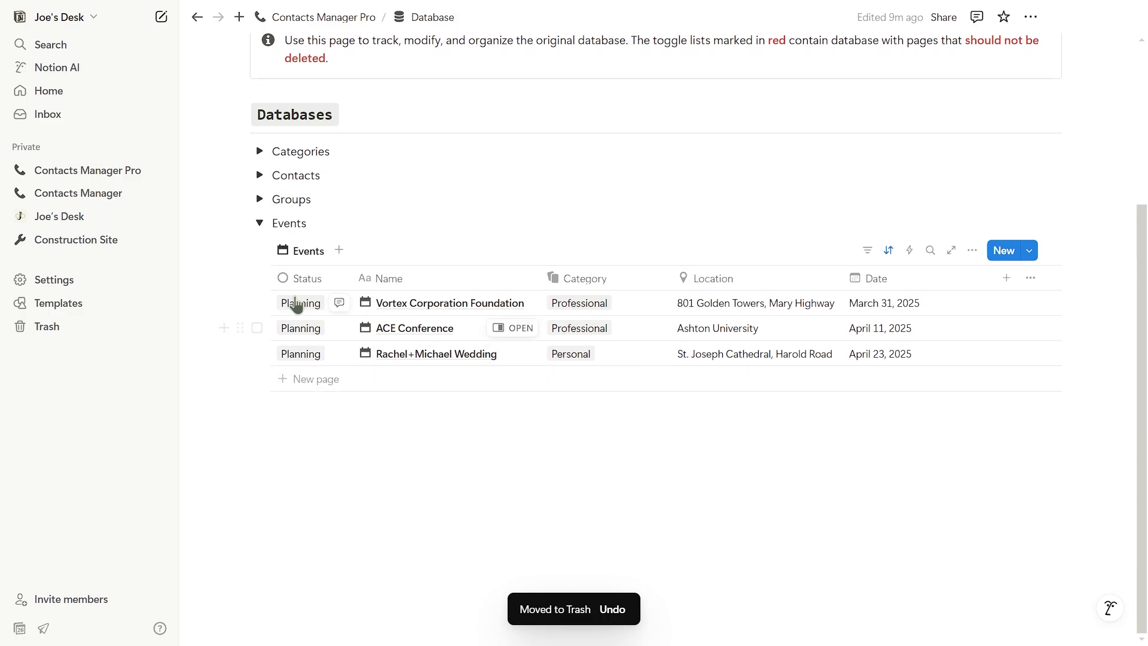
left_click(257, 280)
left_click(591, 247)
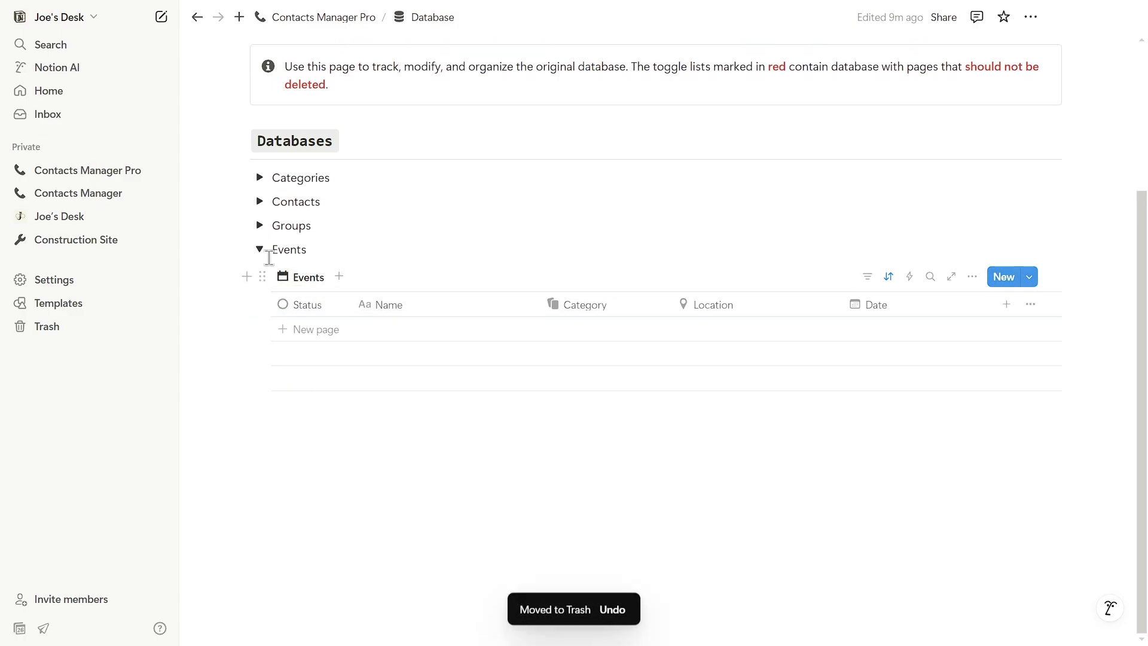
left_click(259, 249)
left_click(286, 20)
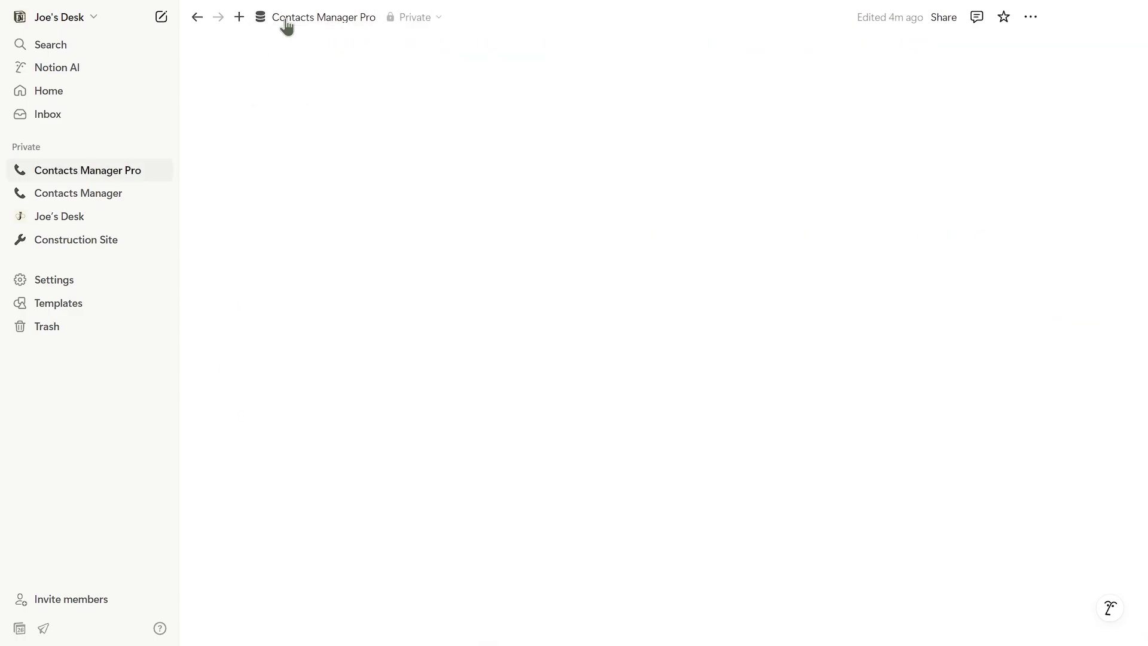
scroll(458, 187, "down", 15)
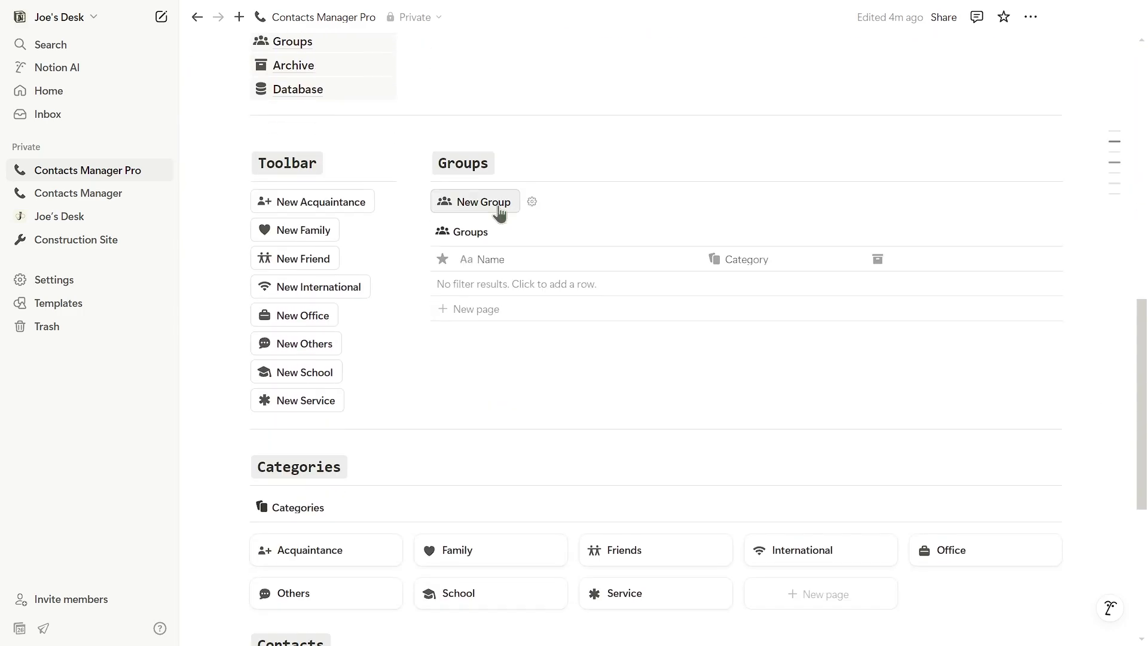
scroll(512, 208, "up", 9)
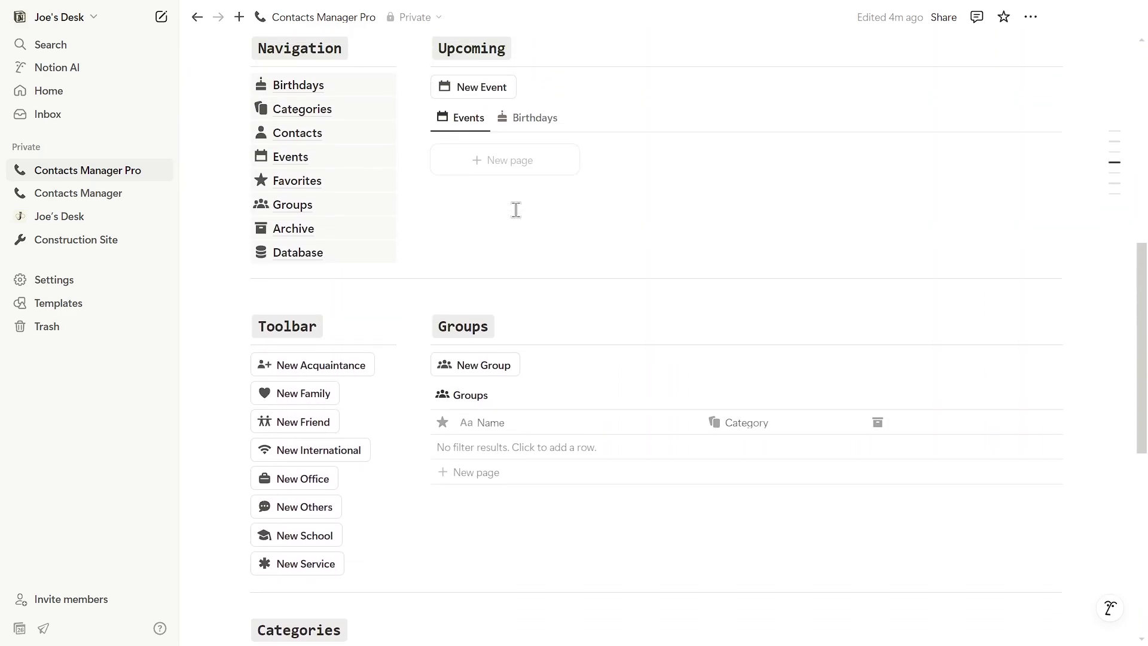
scroll(515, 209, "down", 9)
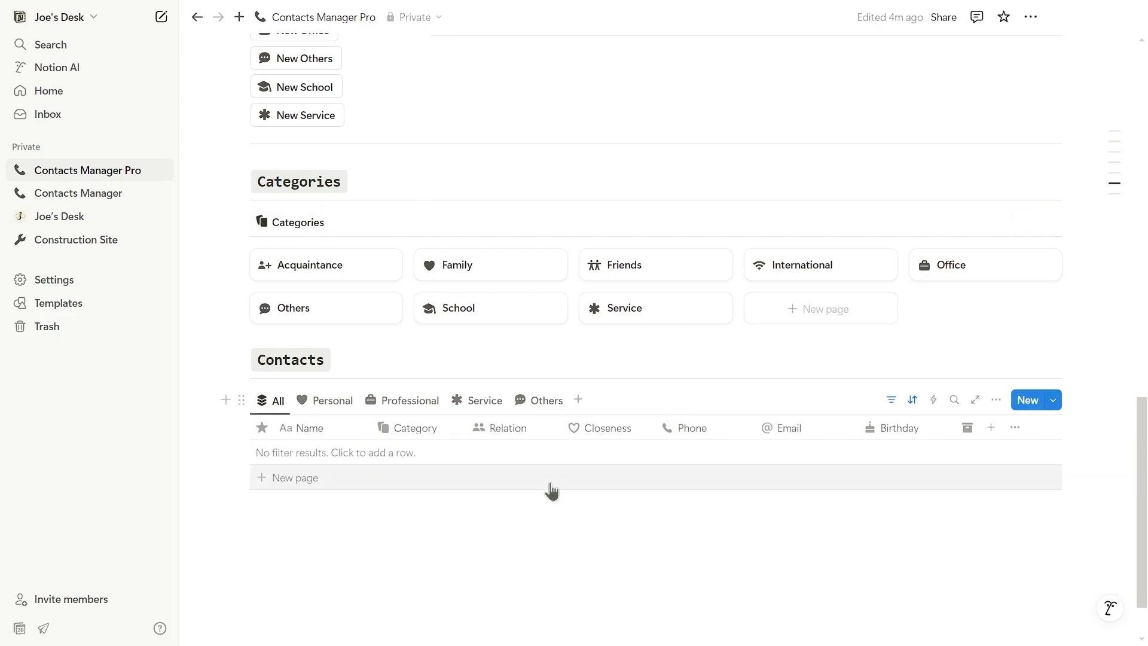
left_click(290, 478)
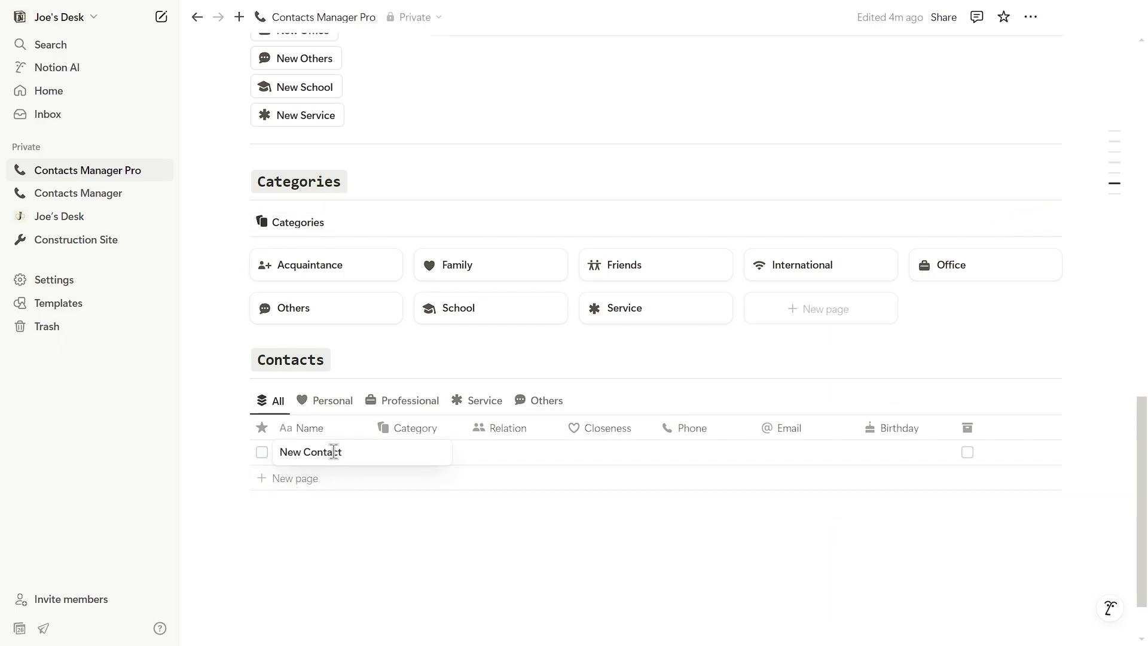
left_click(417, 453)
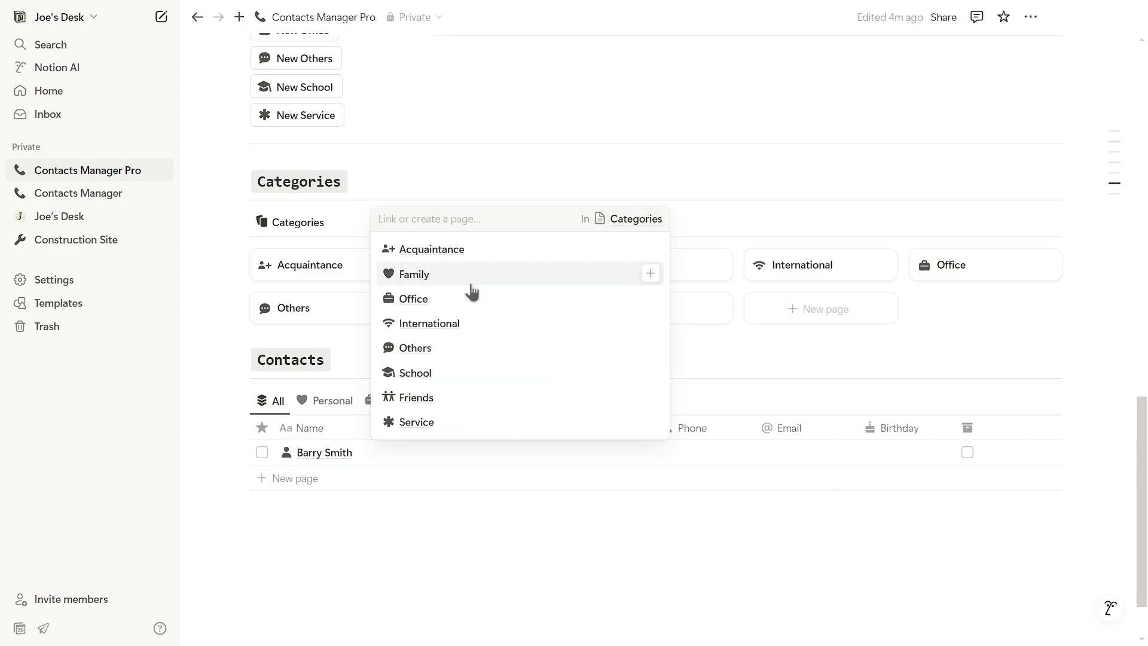
left_click(469, 275)
left_click(719, 451)
type("+123456789")
left_click(808, 448)
key("Return")
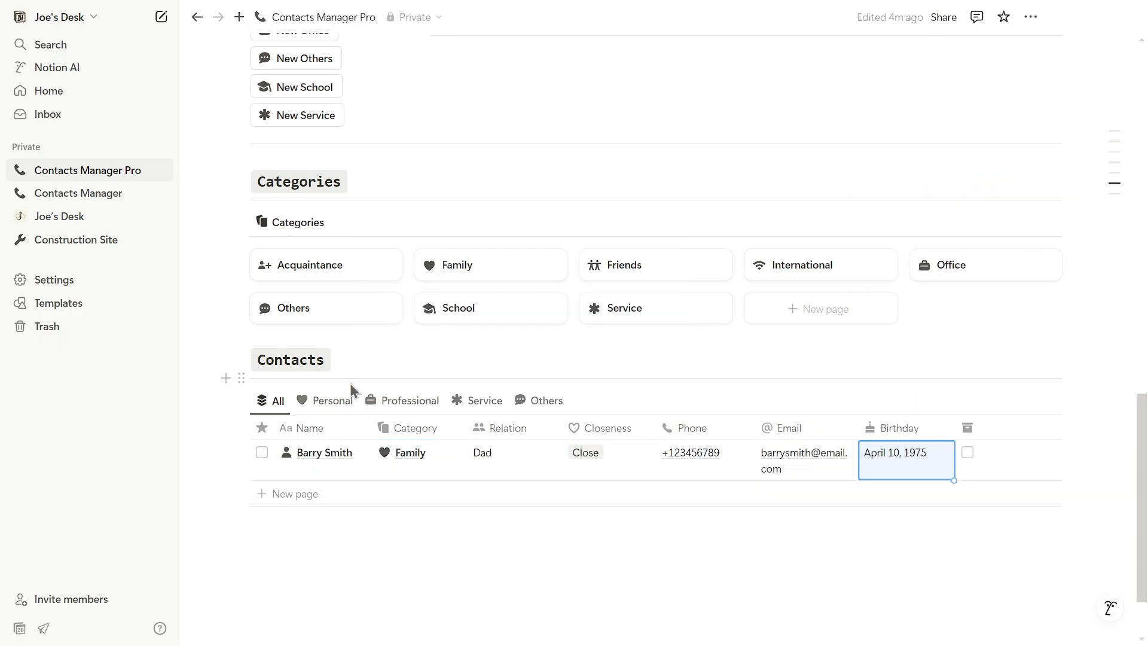
Step: Create a new Office contact, correct its name, and set its relation to Co-worker
scroll(351, 389, "up", 5)
left_click(307, 328)
key("ctrl+a")
key("BackSpace")
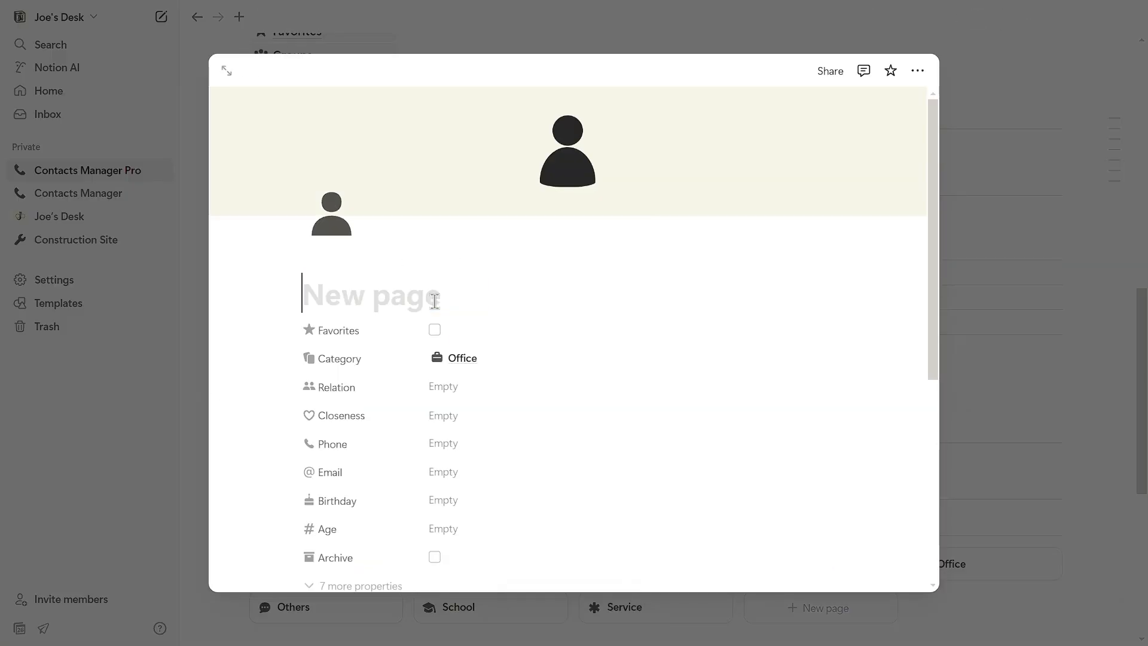
key("BackSpace")
key("BackSpace")
key("BackSpace")
type("urner")
left_click(531, 389)
type("Co-worker")
Step: Fill in the co-worker's phone and e-mail and set the birthday to April 2, 2000
left_click(445, 445)
type("+123456789")
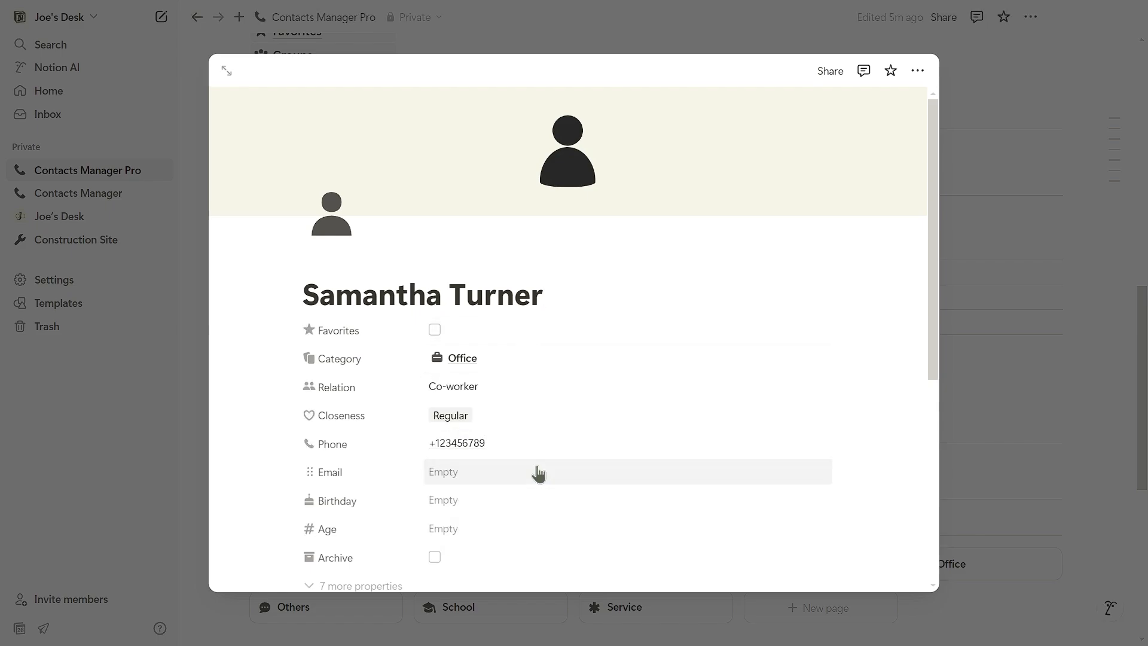
left_click(538, 469)
left_click(545, 503)
type("April 2, 2000")
key("Return")
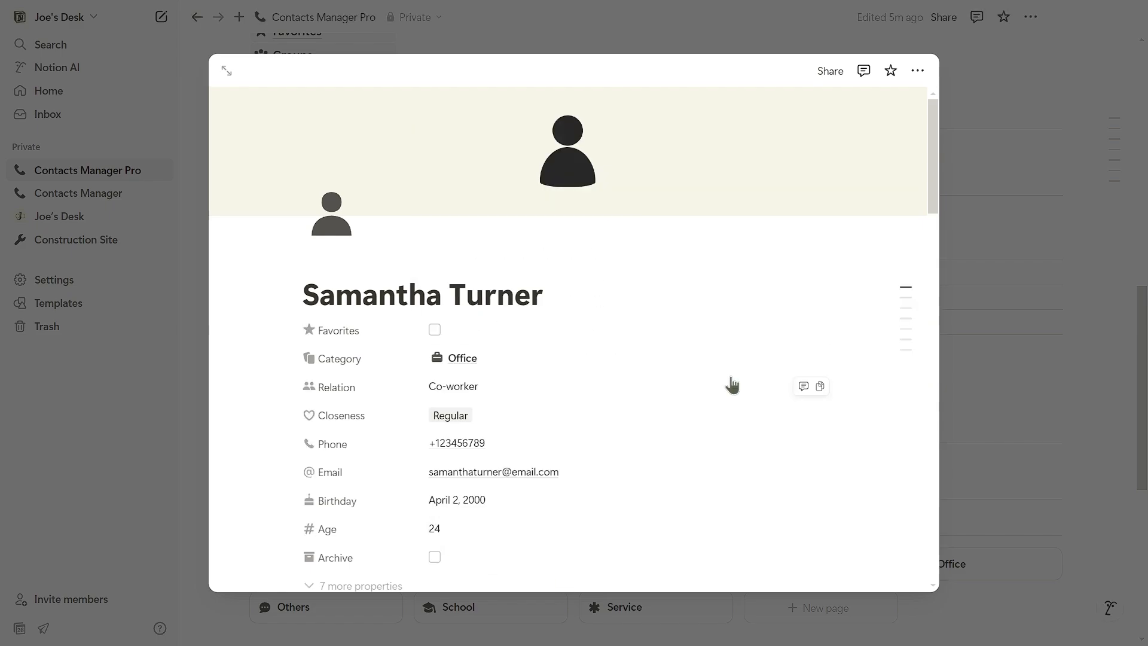
scroll(730, 384, "down", 4)
left_click(992, 371)
scroll(490, 368, "down", 5)
scroll(486, 365, "up", 6)
scroll(486, 359, "down", 7)
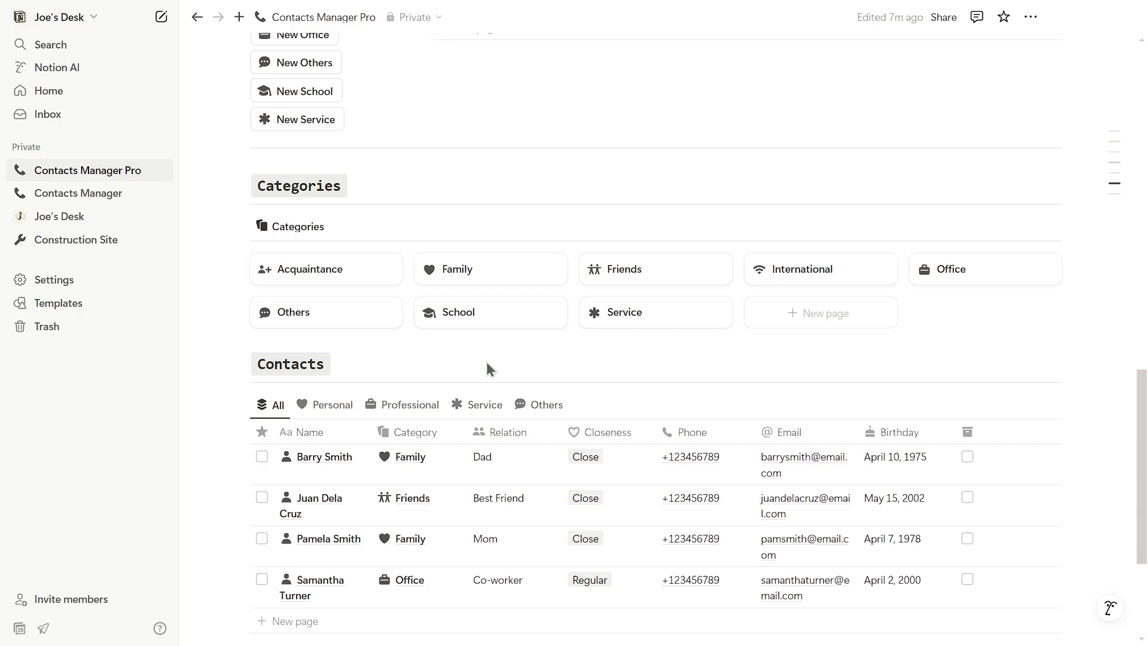
Step: Open Dad's row in side peek, expand it to a full page, and scroll through it
left_click(345, 372)
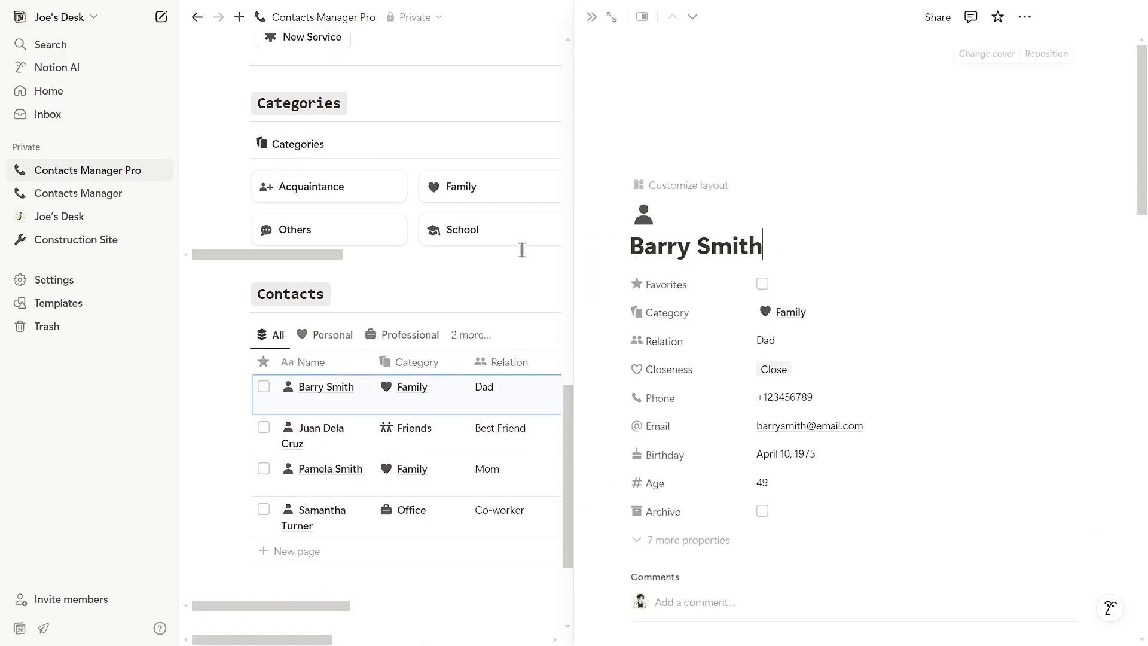
left_click(611, 16)
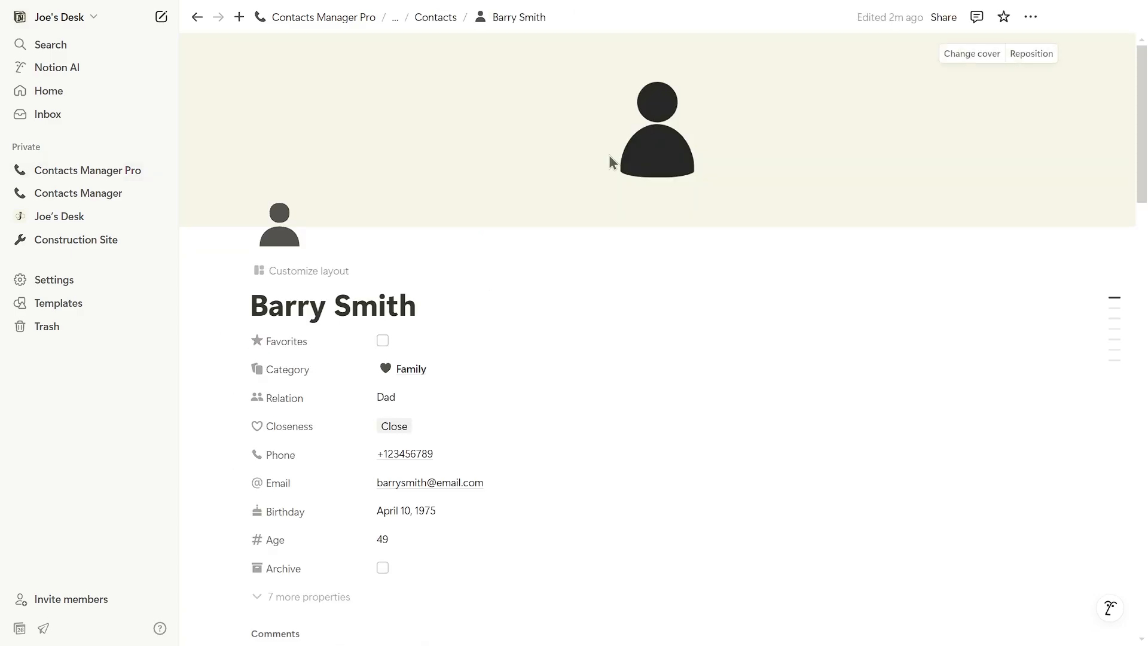
scroll(609, 155, "down", 15)
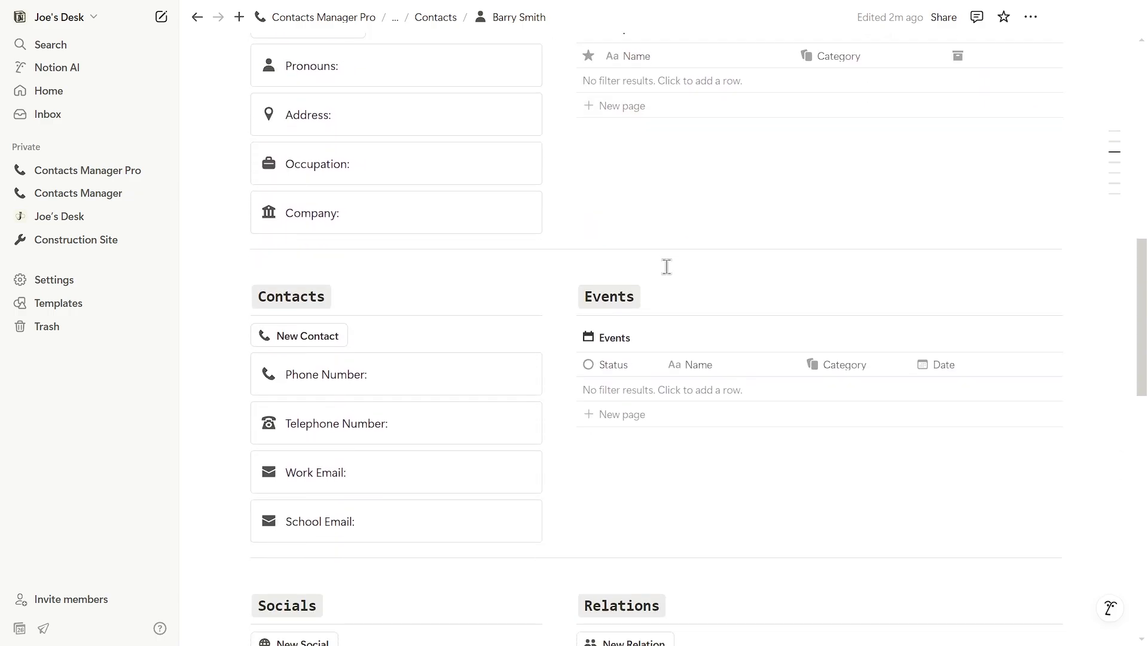
scroll(665, 270, "down", 8)
scroll(664, 277, "up", 5)
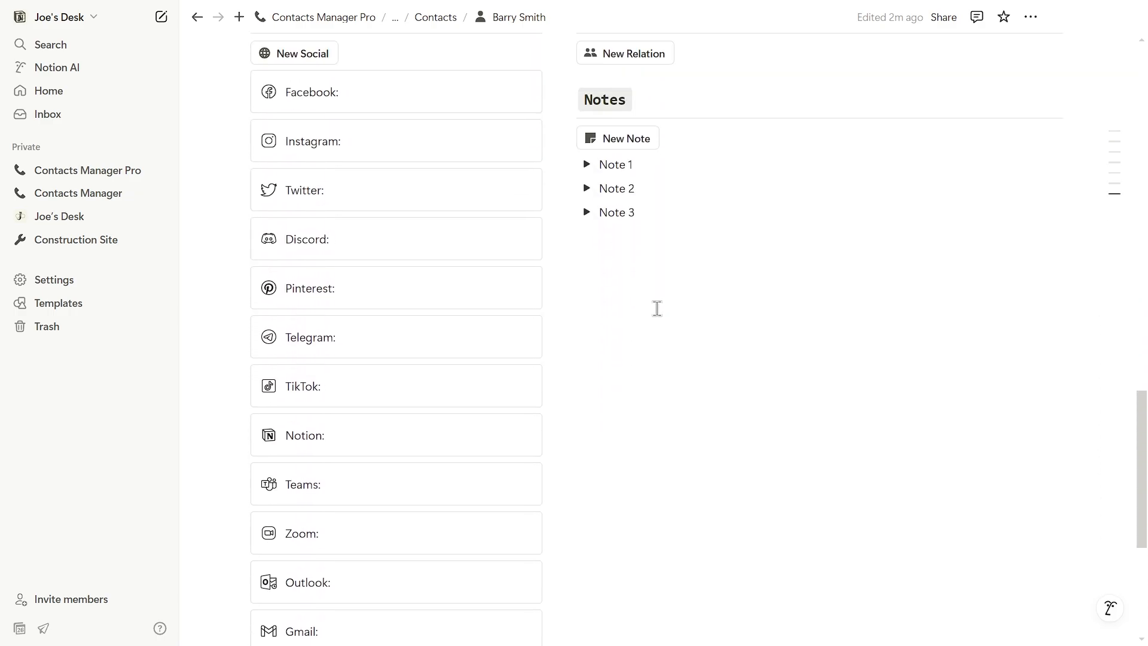
scroll(659, 302, "up", 18)
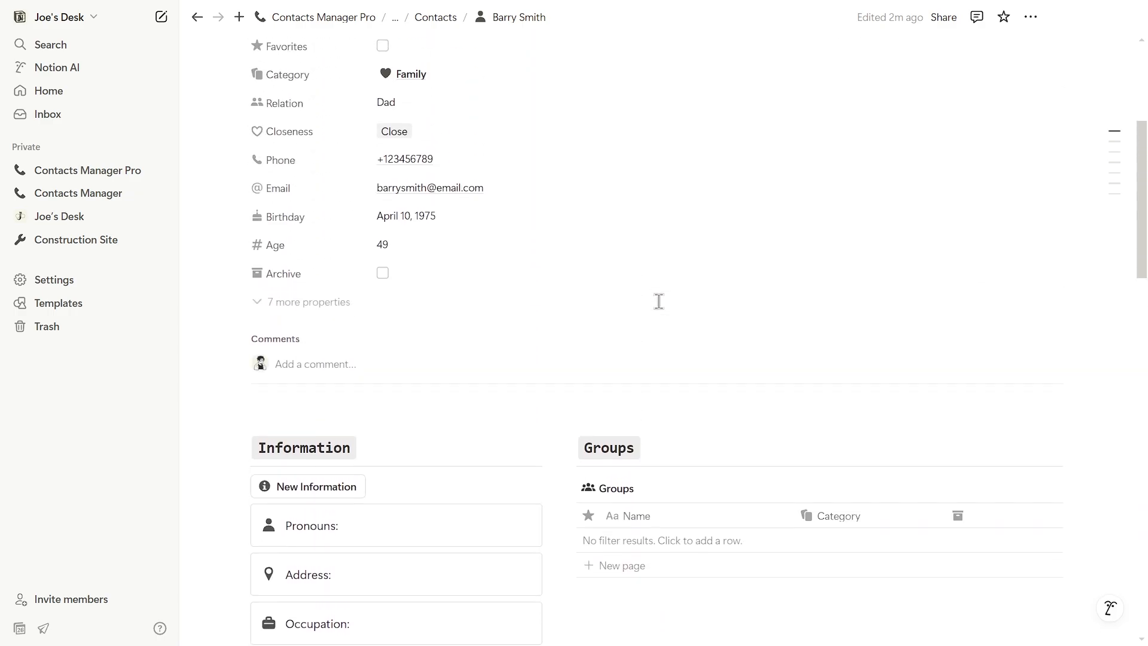
scroll(659, 302, "down", 7)
Step: Enter Dad's pronouns he/him, his home address, and company Ashton Uni
type("he/him")
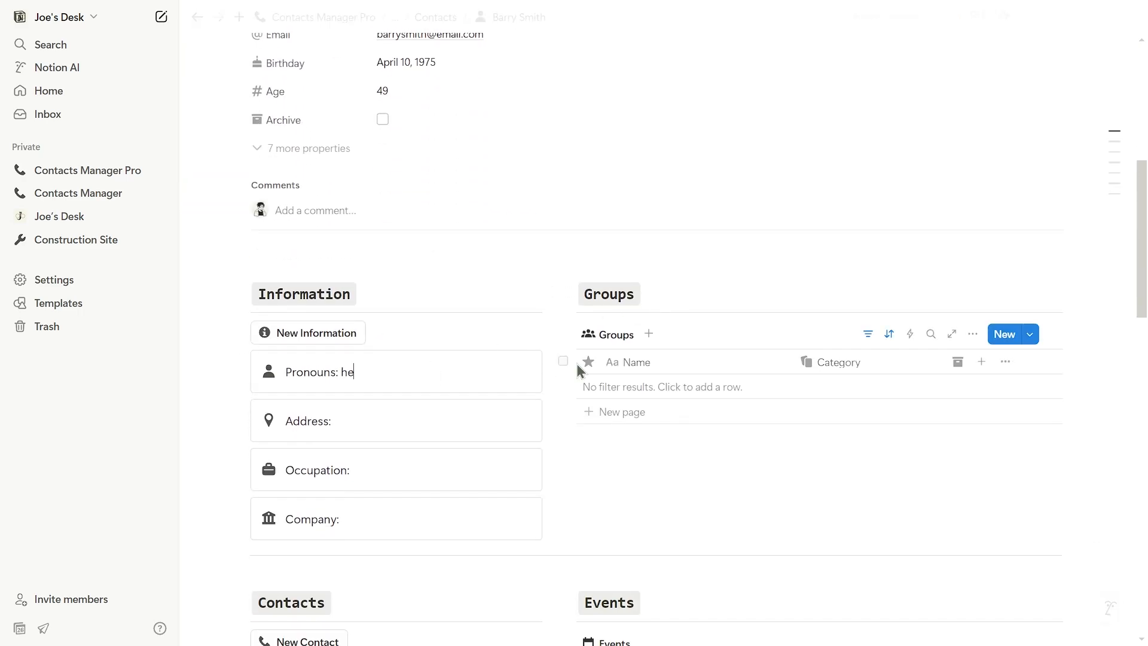
left_click(472, 425)
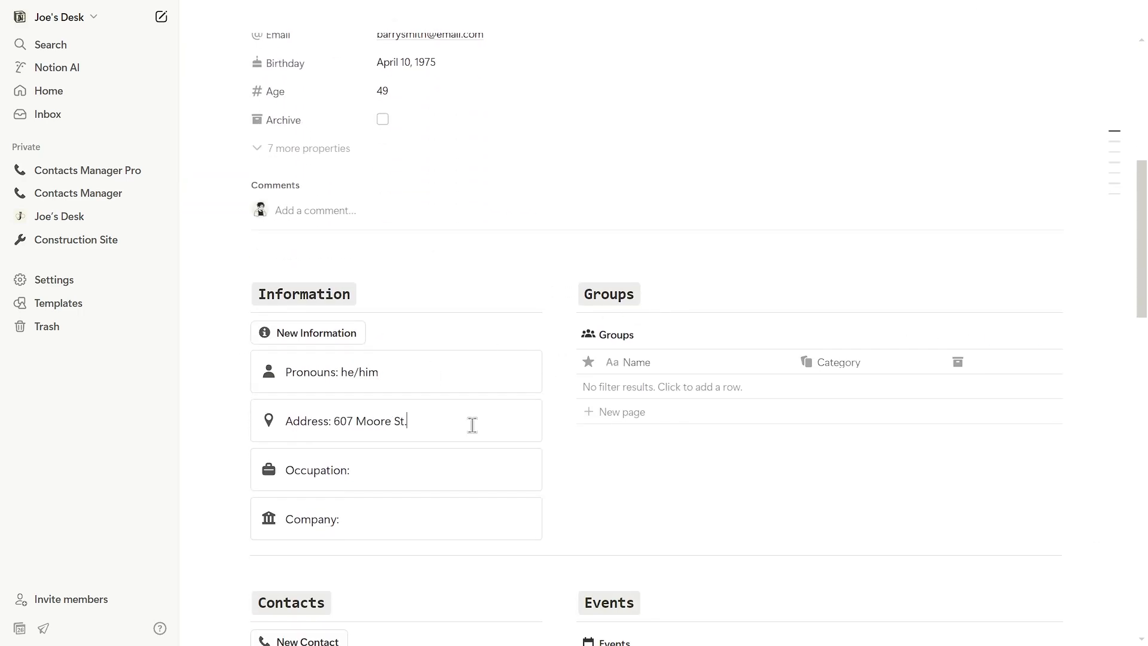
left_click(431, 520)
type("Ashton University")
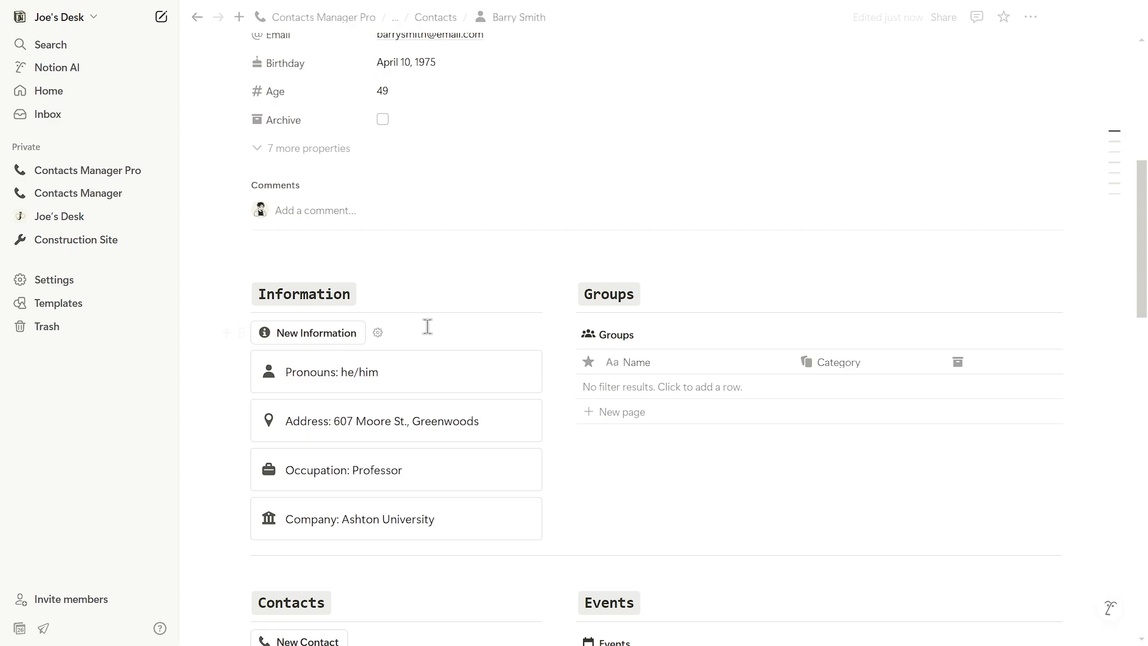
Step: Add a test Information entry with a star icon, then delete it
scroll(439, 413, "down", 1)
left_click(308, 258)
left_click(268, 297)
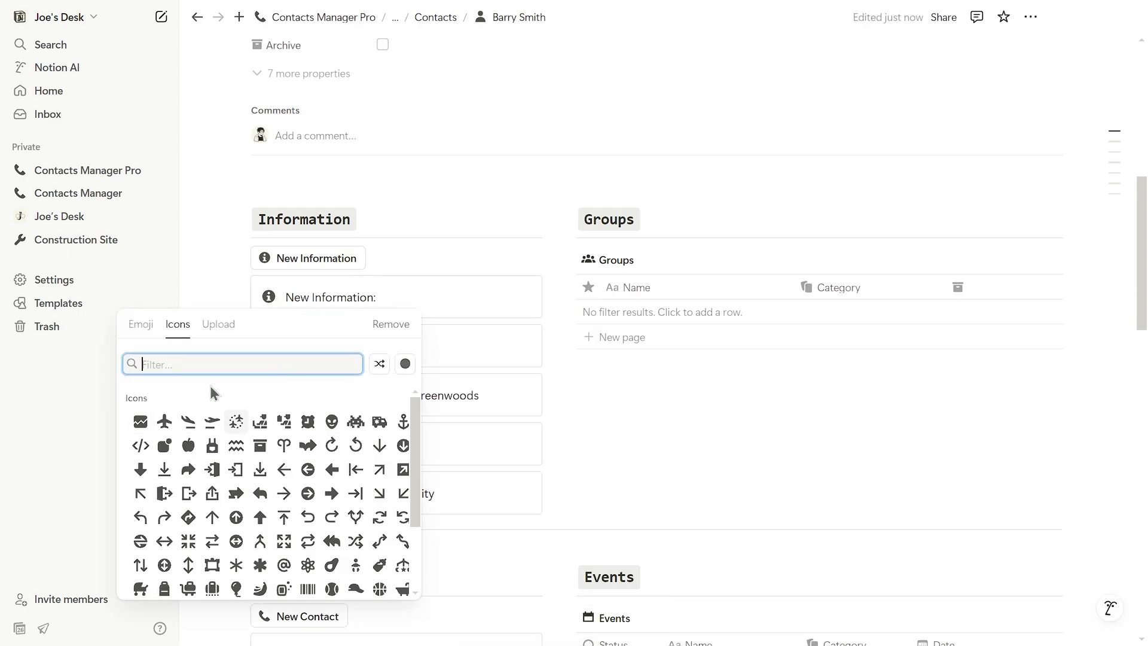
type("star")
left_click(141, 420)
left_click_drag(215, 310, 275, 299)
key("Delete")
scroll(442, 330, "down", 5)
scroll(443, 331, "up", 5)
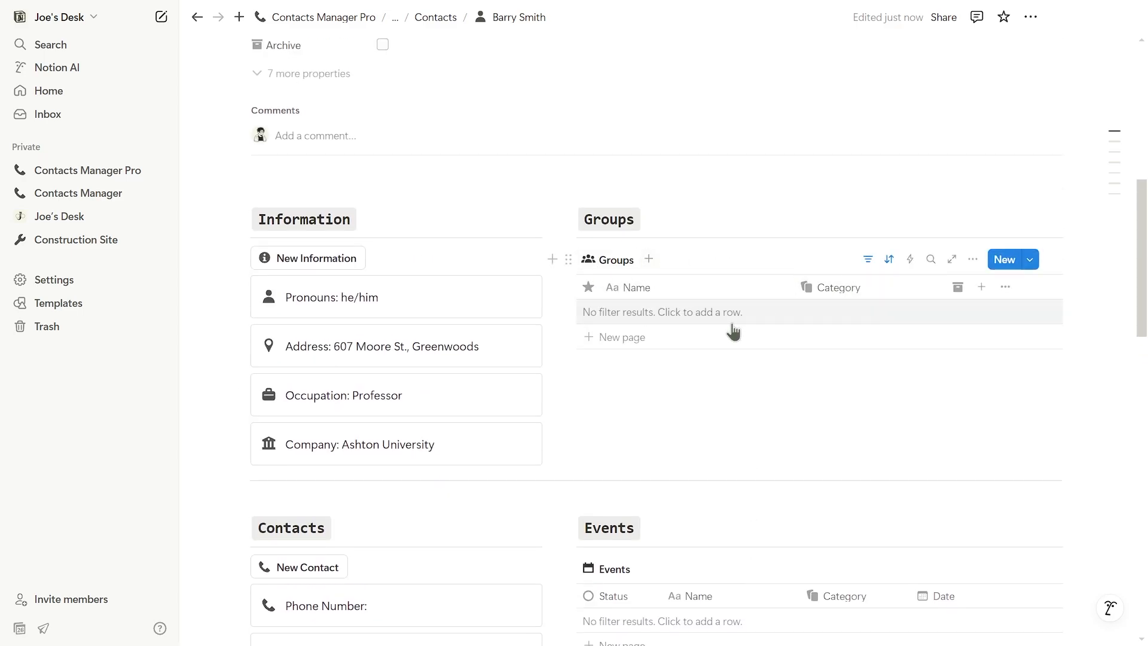
Step: Add a Social entry and then remove it as unwanted
scroll(671, 333, "down", 5)
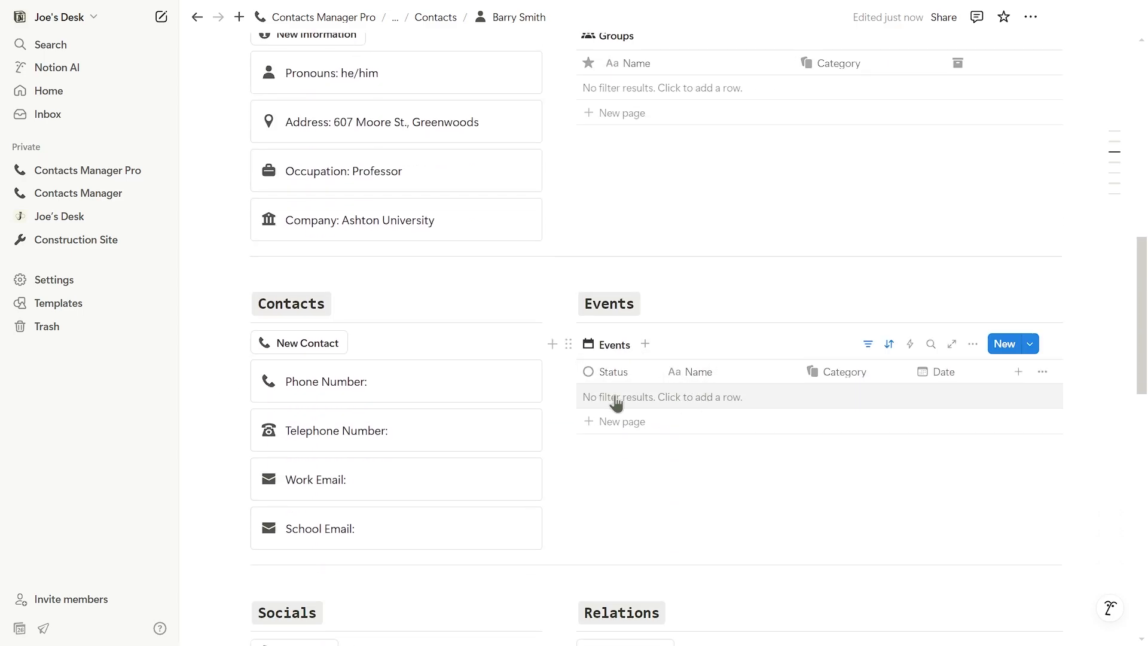
scroll(739, 387, "down", 6)
left_click(321, 207)
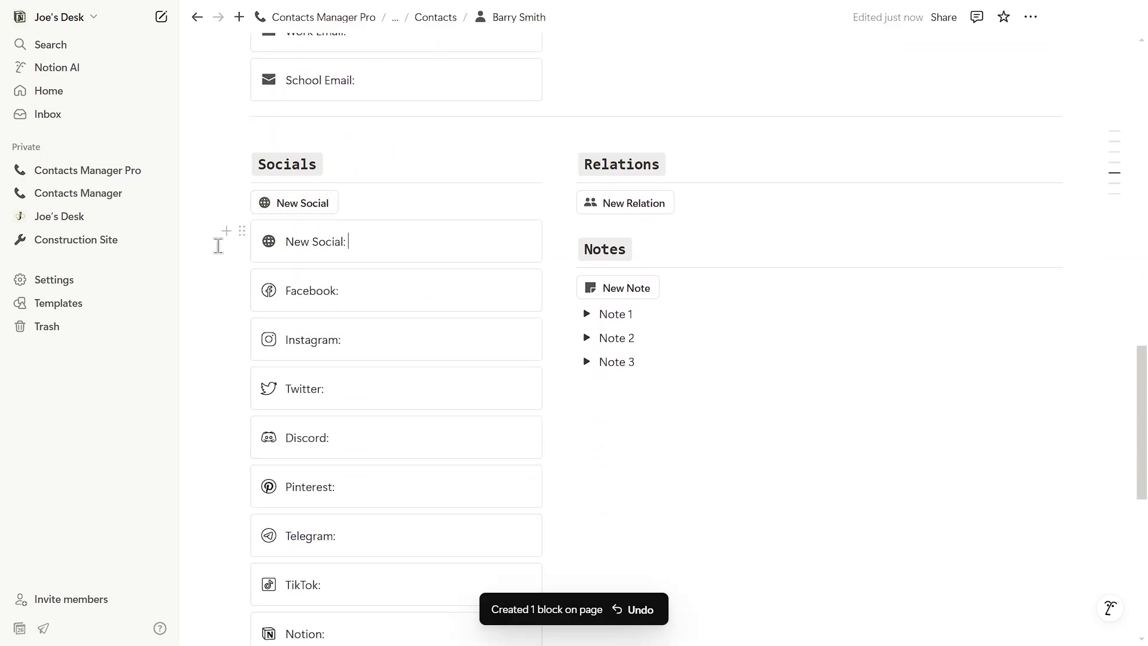
left_click_drag(218, 247, 287, 244)
key("Delete")
scroll(413, 425, "down", 1)
scroll(413, 425, "up", 2)
Step: Add a Wife relation entry and write 'This is my dad.' under Note 1
left_click(614, 279)
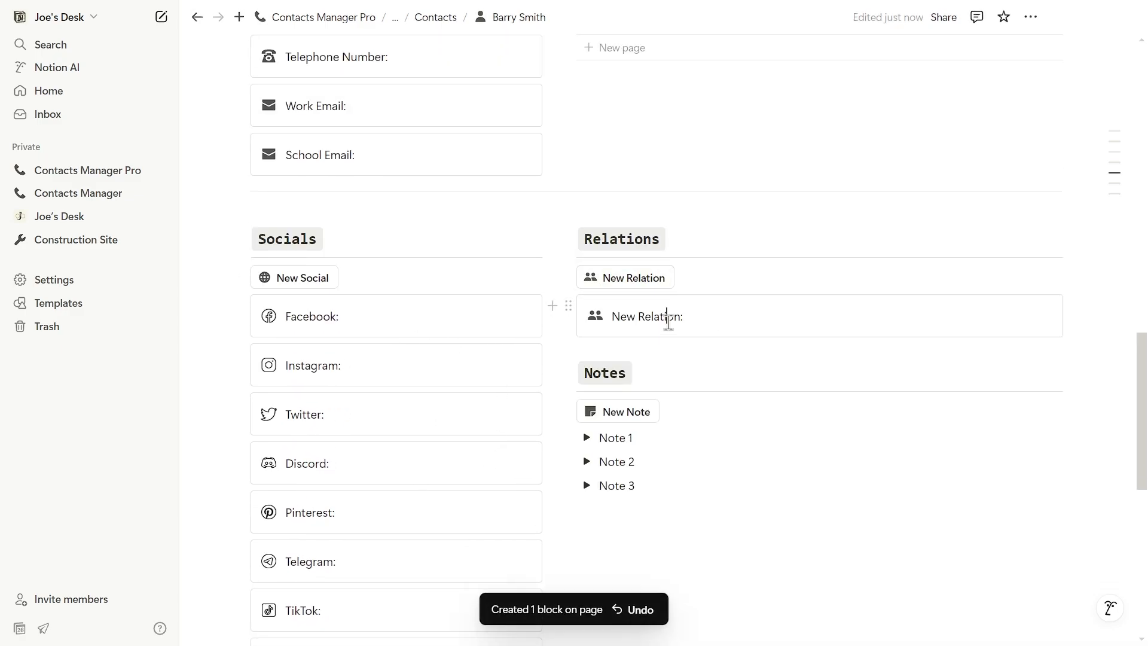
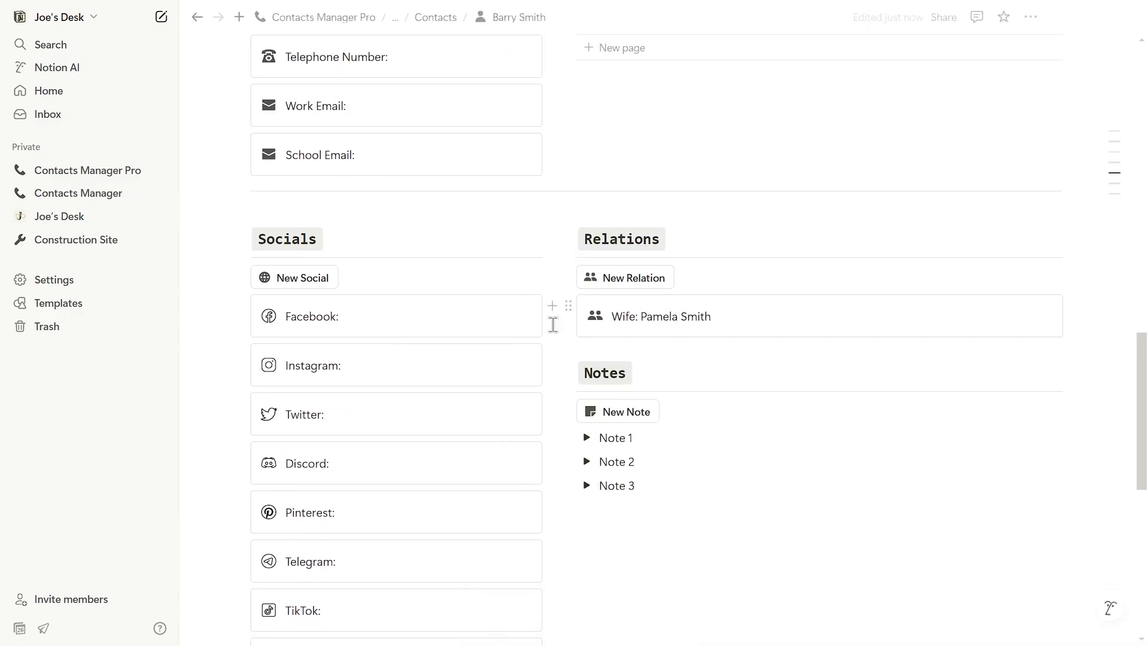
scroll(658, 340, "down", 2)
type("This ")
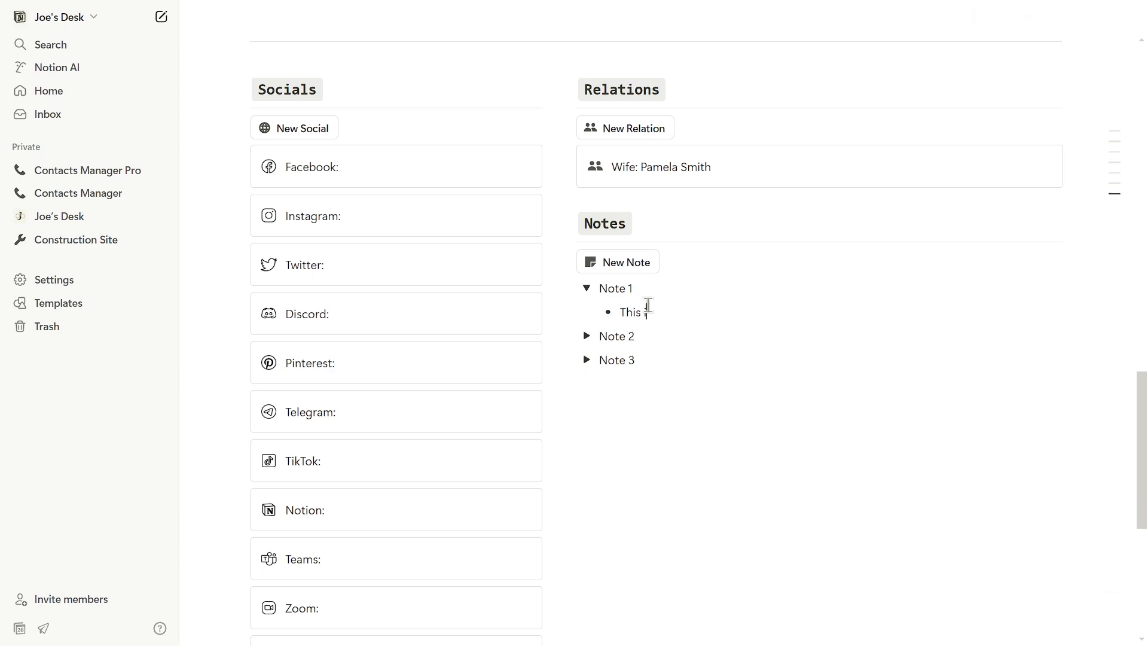
type("is my dad.")
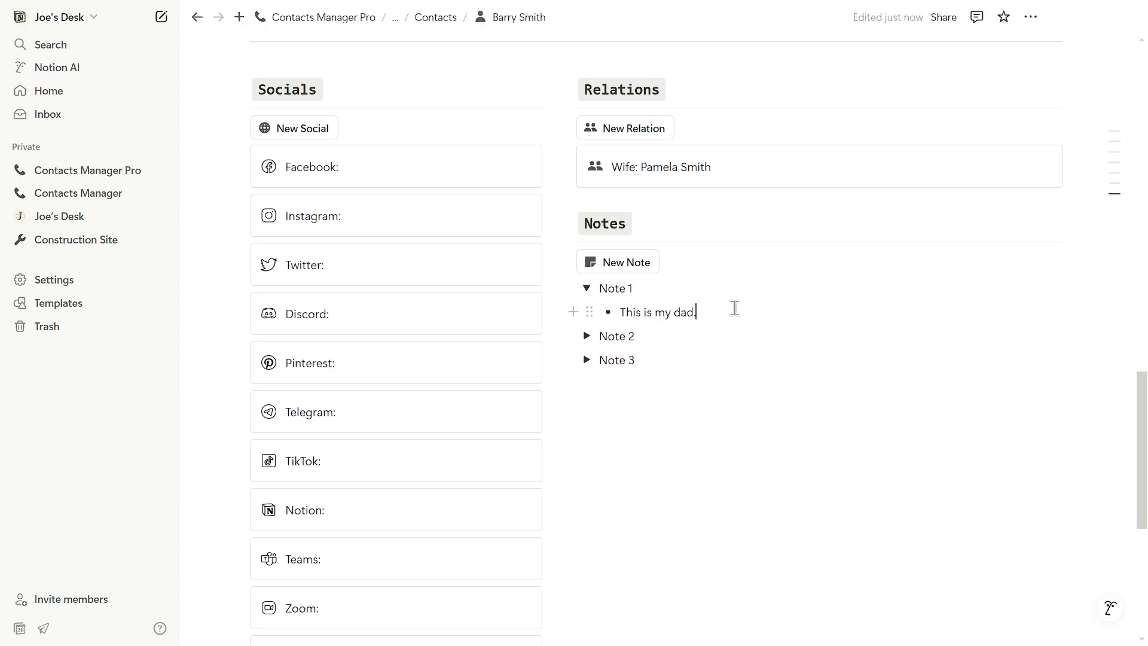
left_click(586, 293)
scroll(694, 290, "up", 15)
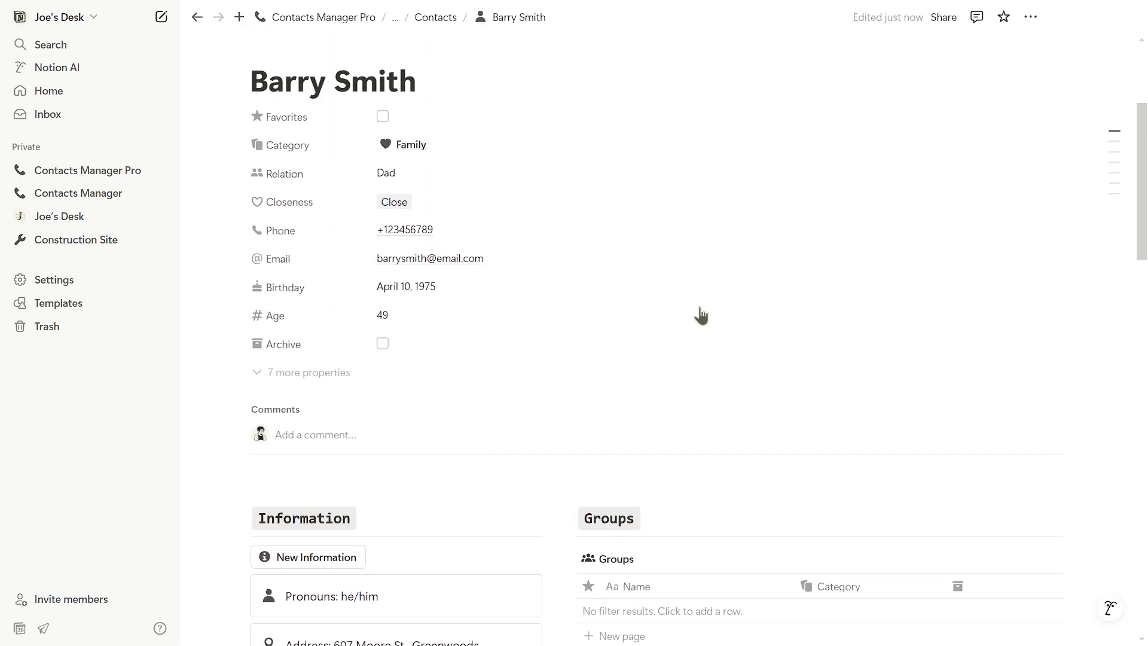
Step: Upload Adult 13.png from the computer as the Dad page's cover image
scroll(701, 315, "down", 1)
scroll(687, 352, "up", 5)
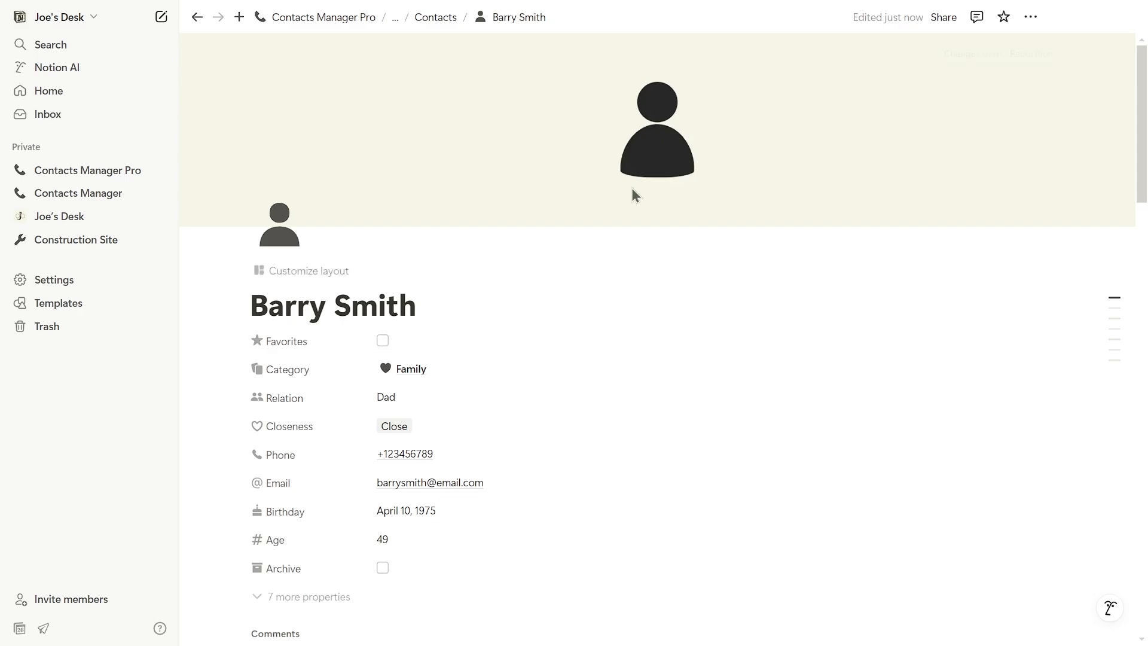
left_click(964, 55)
left_click(811, 82)
left_click(818, 111)
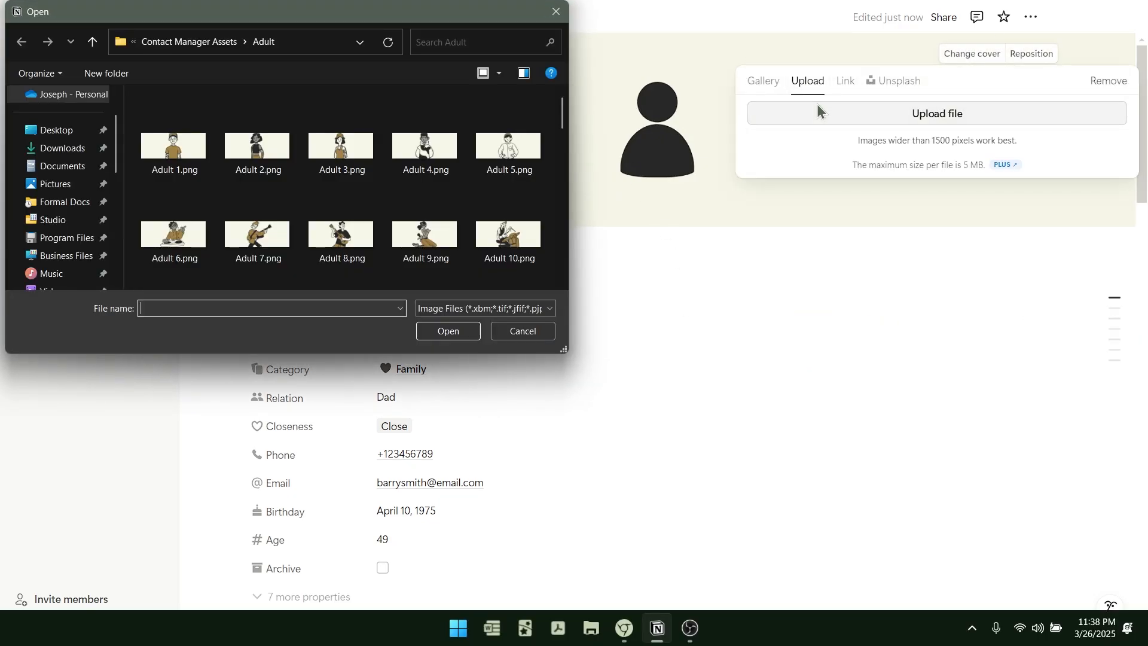
scroll(425, 232, "down", 3)
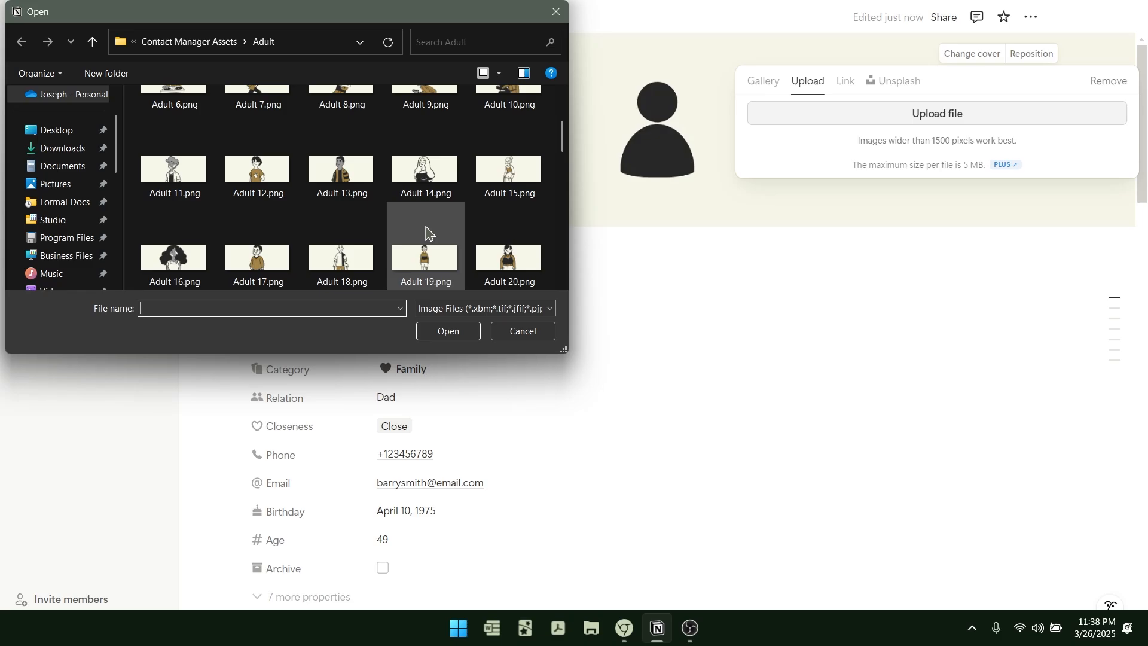
double_click(341, 172)
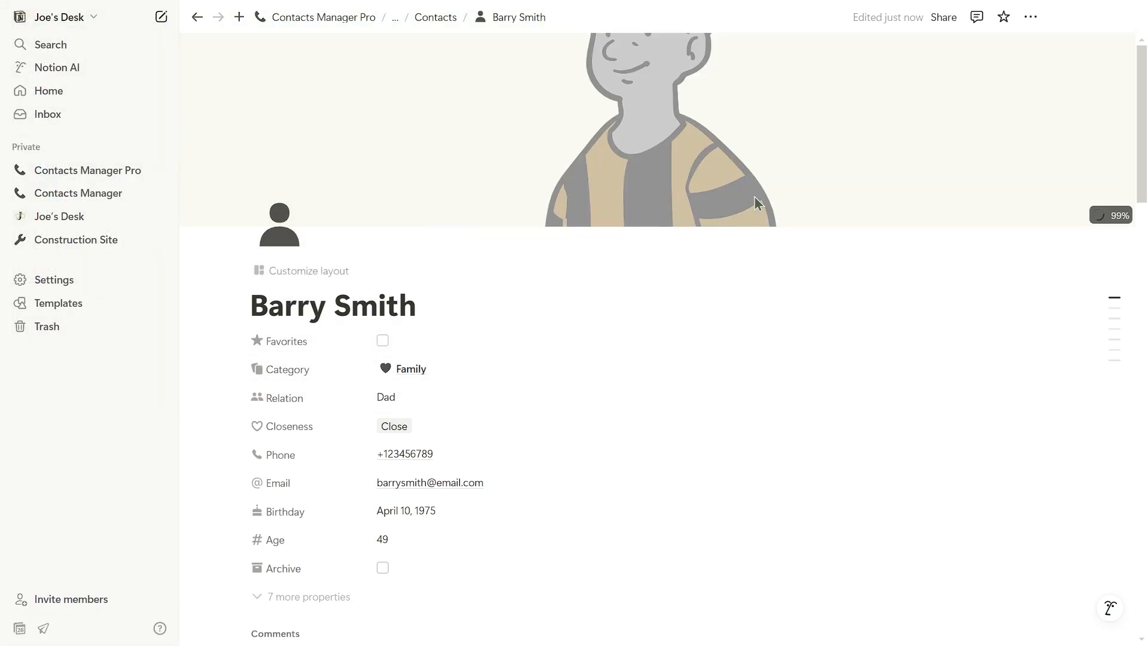
Step: Go back to Contacts Manager Pro, look at the Contacts page, and return
left_click(324, 19)
scroll(443, 181, "down", 5)
left_click(298, 383)
scroll(571, 249, "down", 2)
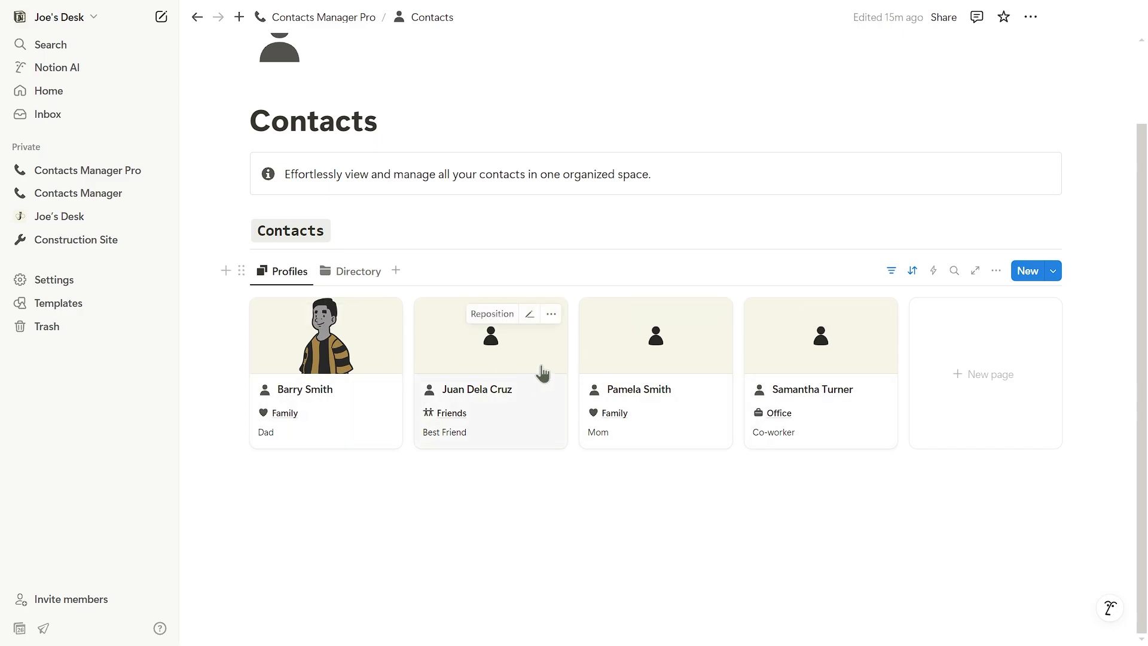
left_click(328, 19)
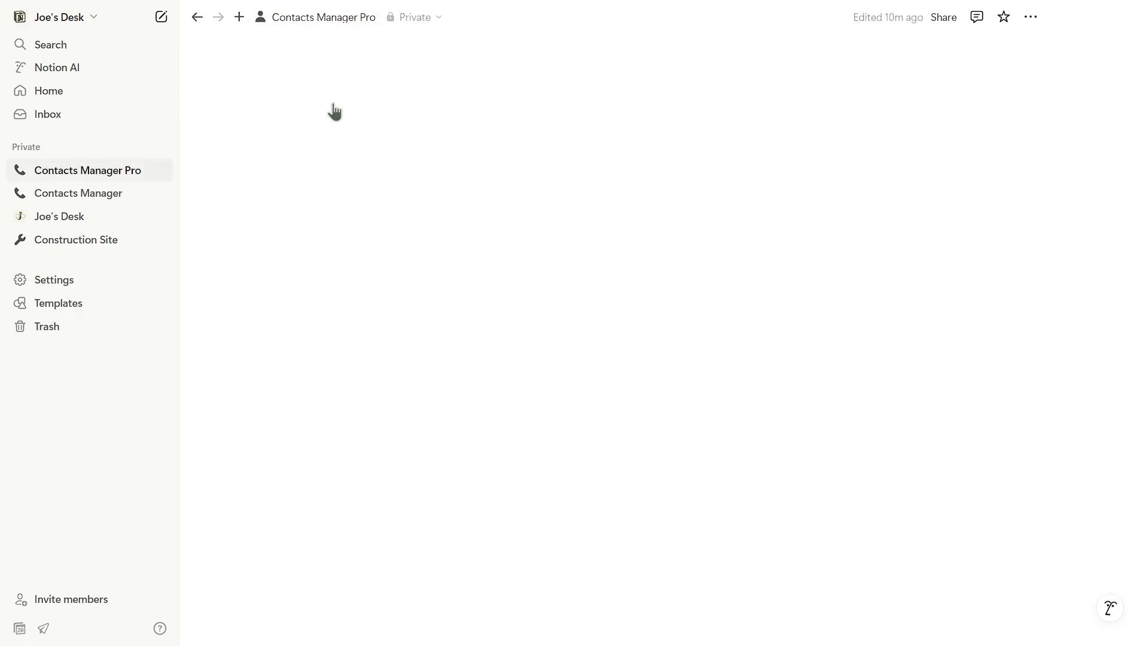
scroll(397, 226, "down", 15)
Step: Mark Dad as a favorite and tick his archive checkbox in the Contacts table
left_click(262, 239)
scroll(313, 341, "up", 15)
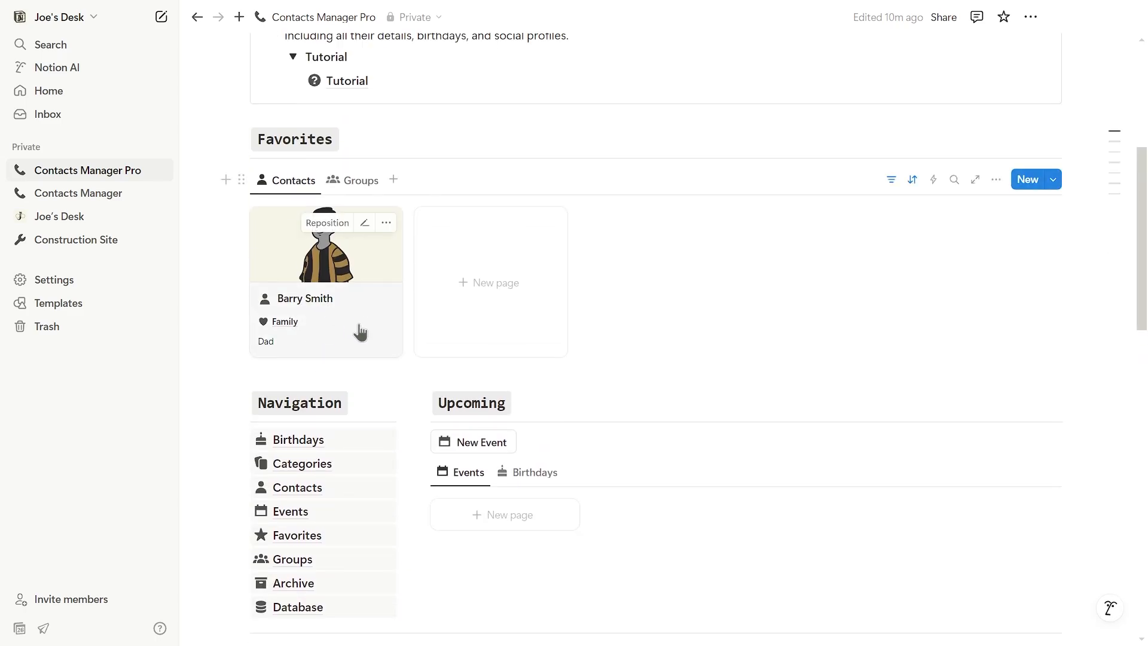
scroll(687, 319, "down", 15)
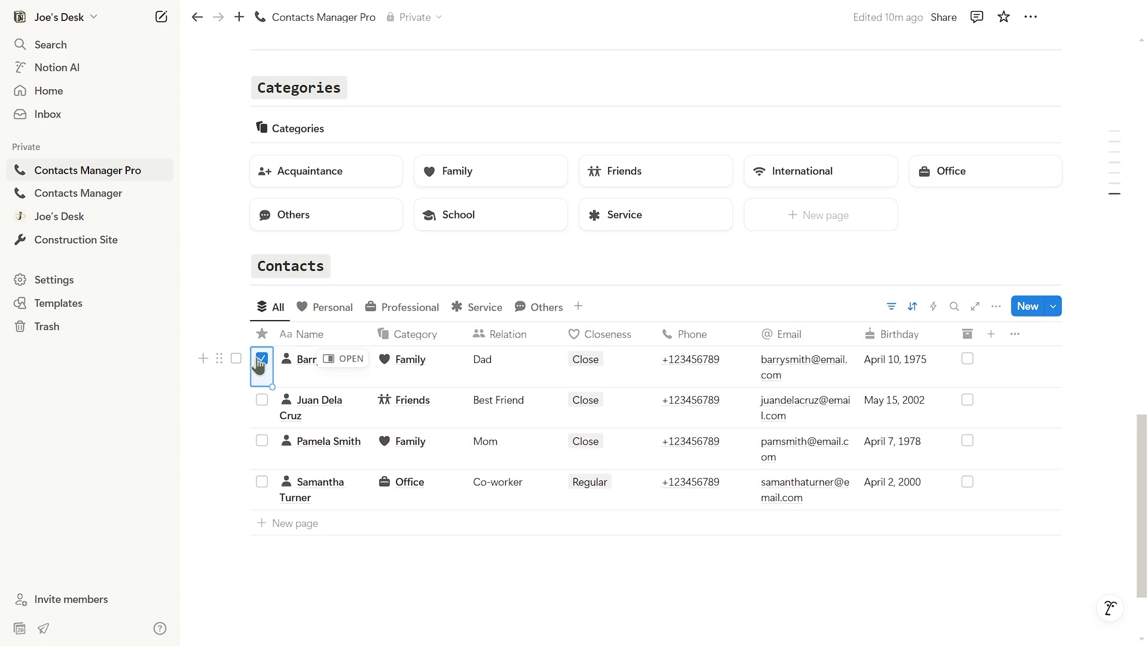
scroll(533, 377, "down", 2)
scroll(532, 366, "up", 15)
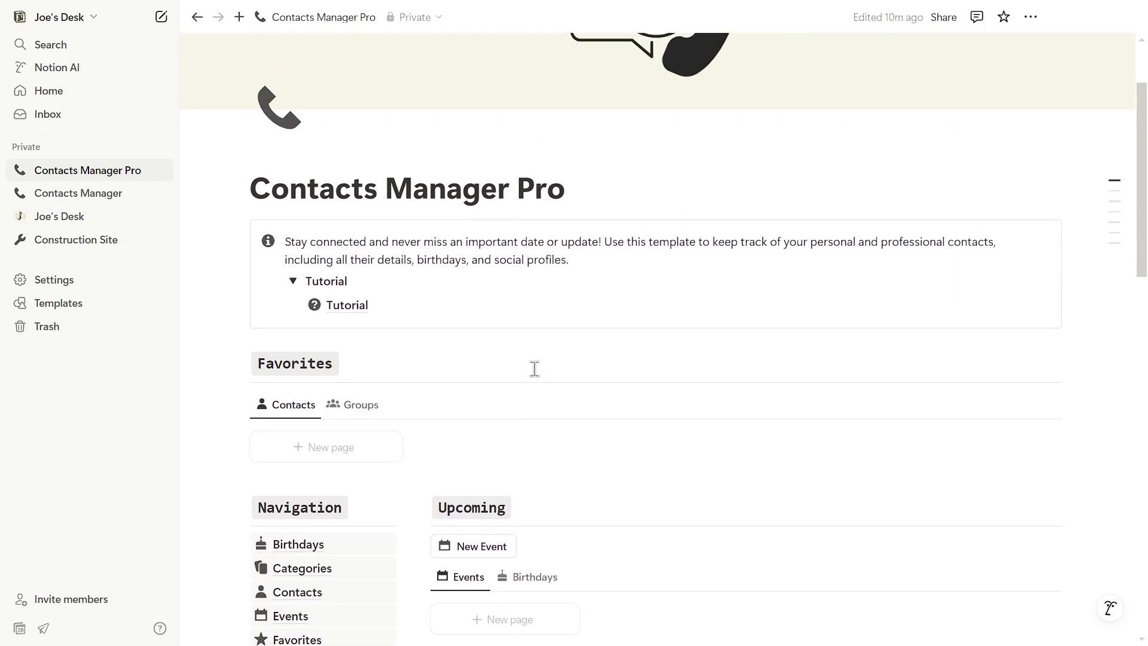
scroll(532, 369, "down", 15)
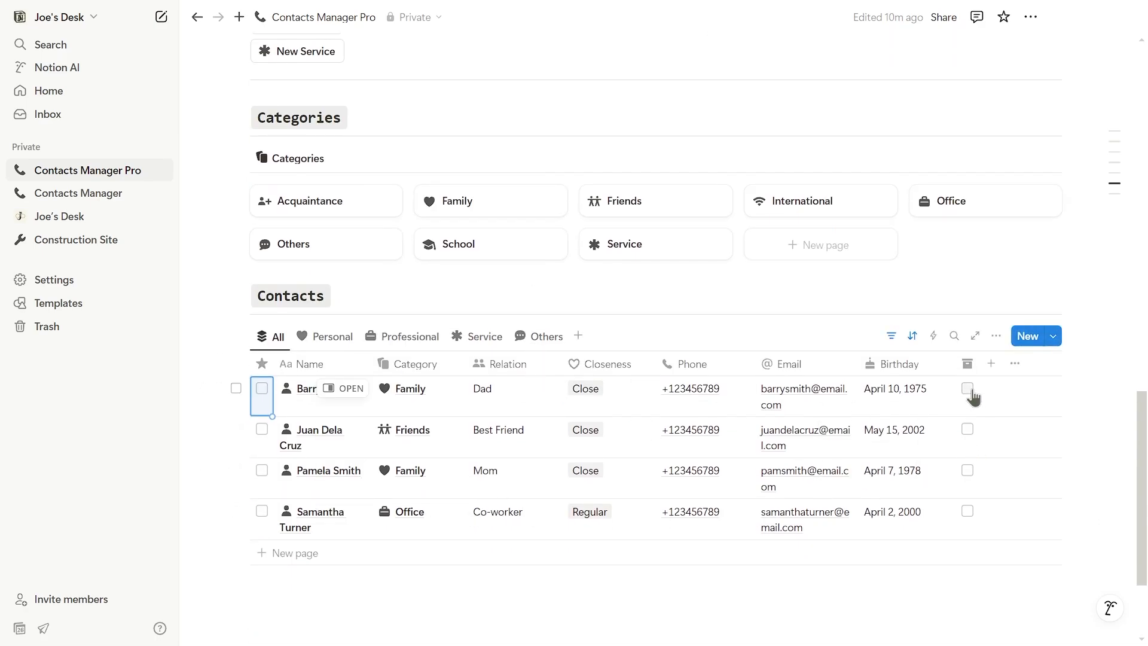
left_click(976, 390)
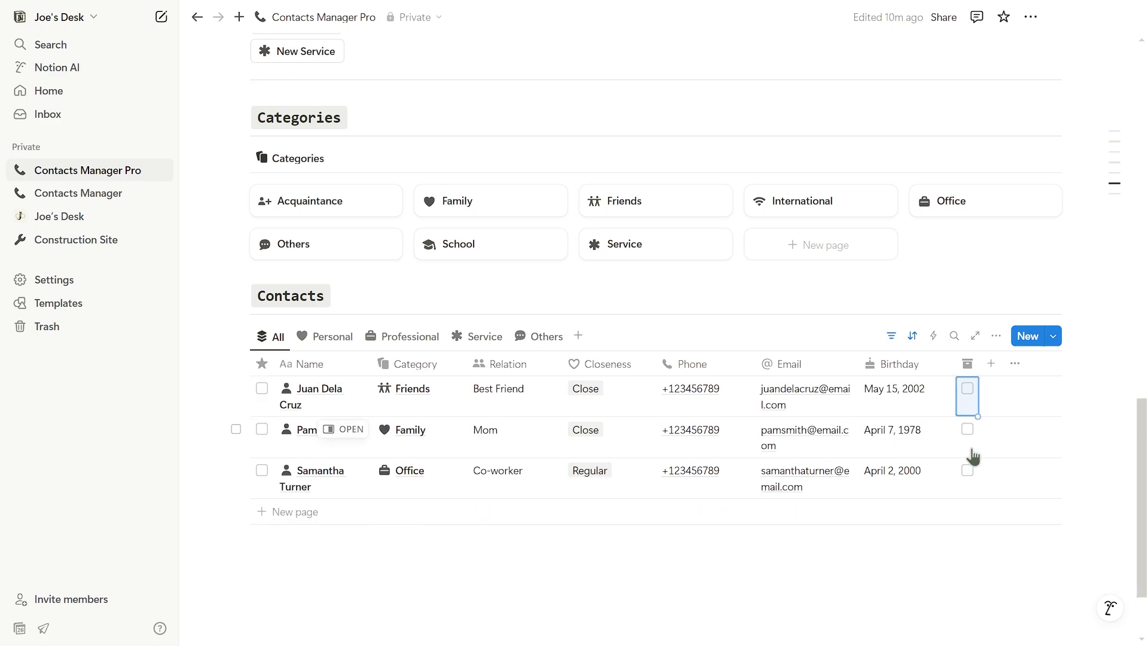
Step: Open the Archive page to confirm Dad is listed there
scroll(598, 377, "up", 10)
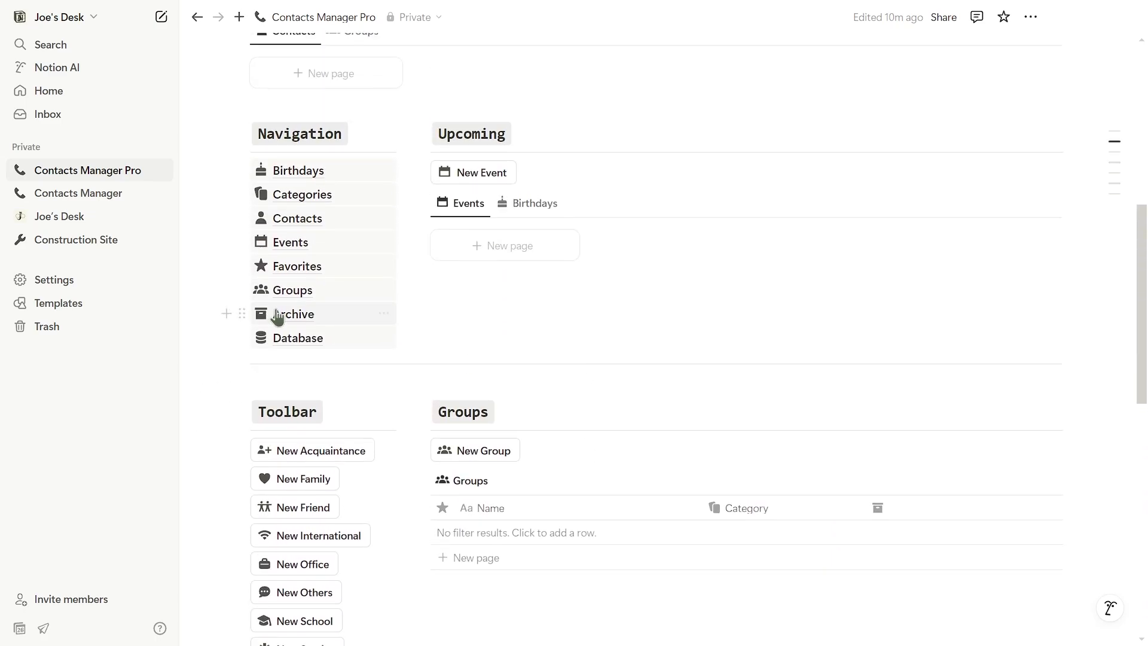
left_click(274, 312)
scroll(330, 386, "down", 1)
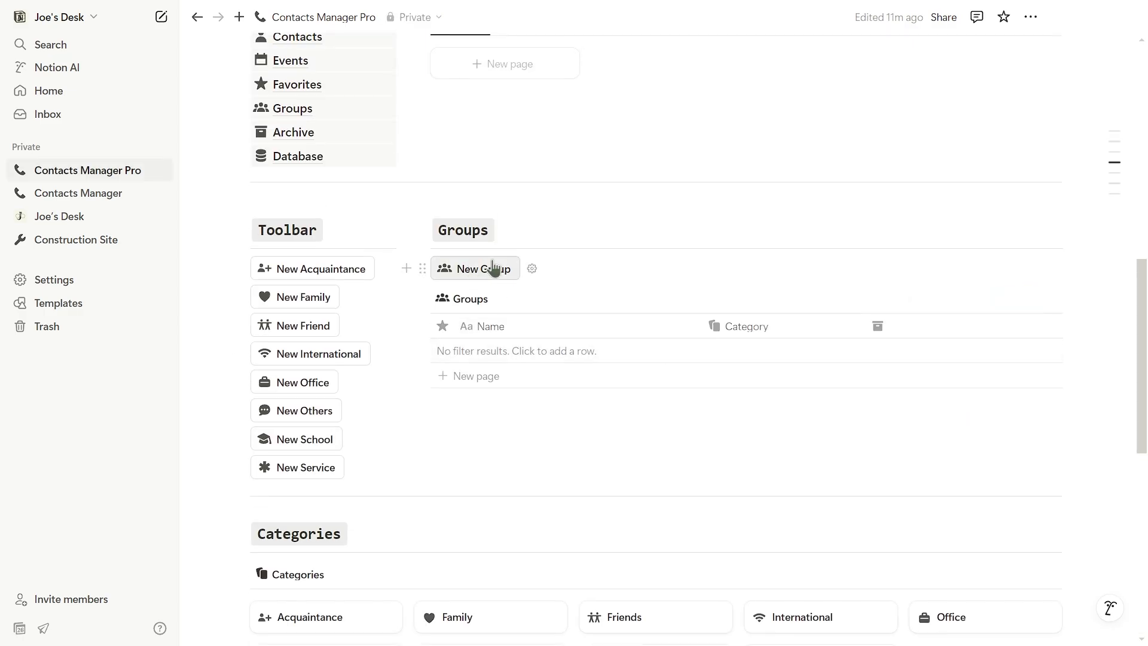
scroll(655, 290, "up", 1)
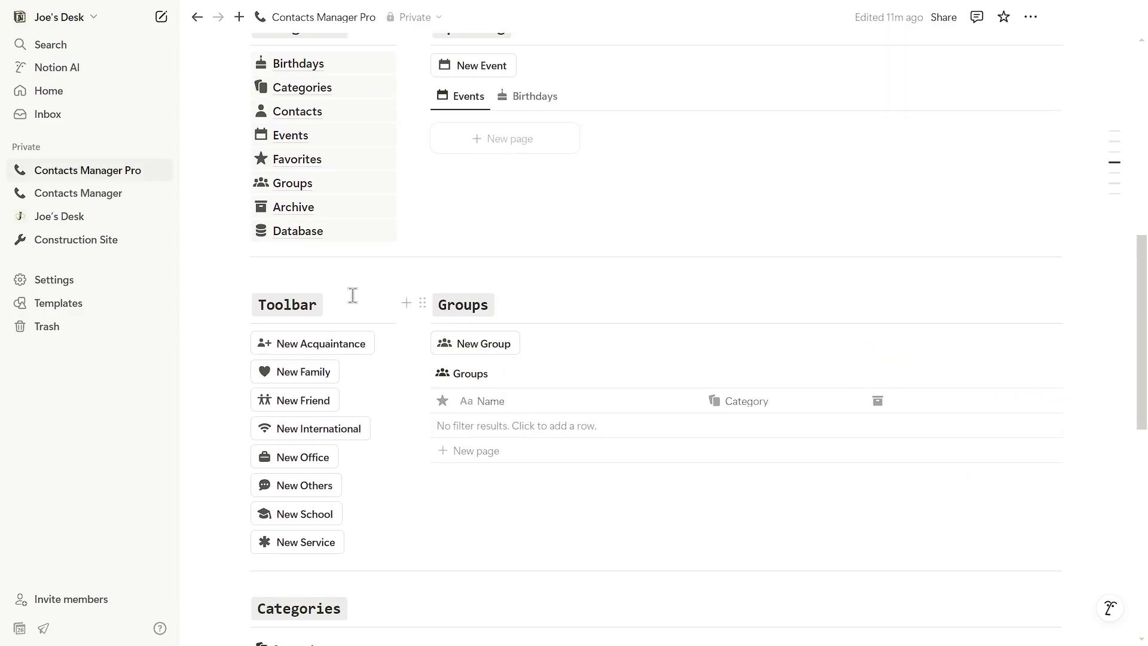
Step: Create a new group in the Hobby category titled 'Mountaineering'
left_click(487, 344)
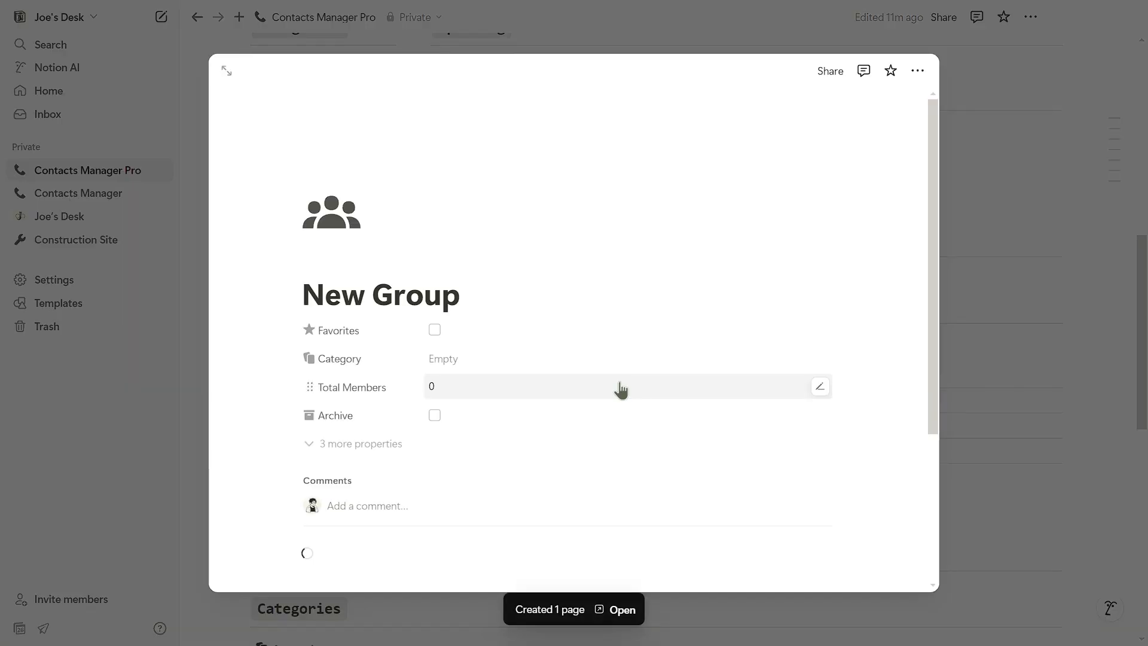
left_click(487, 359)
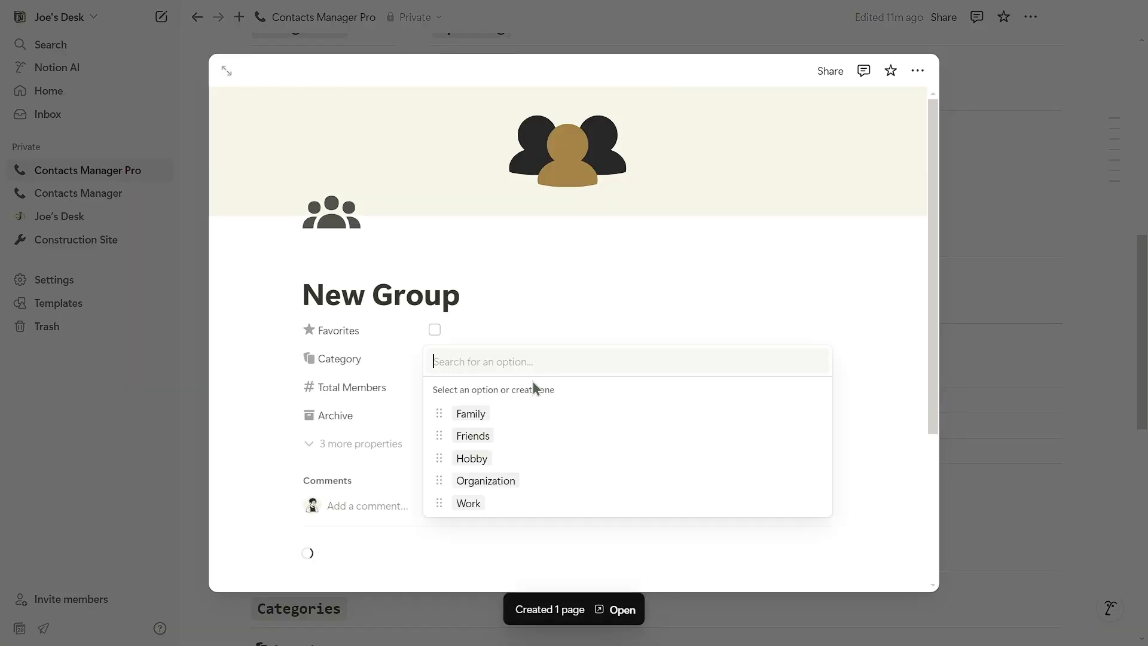
left_click(514, 455)
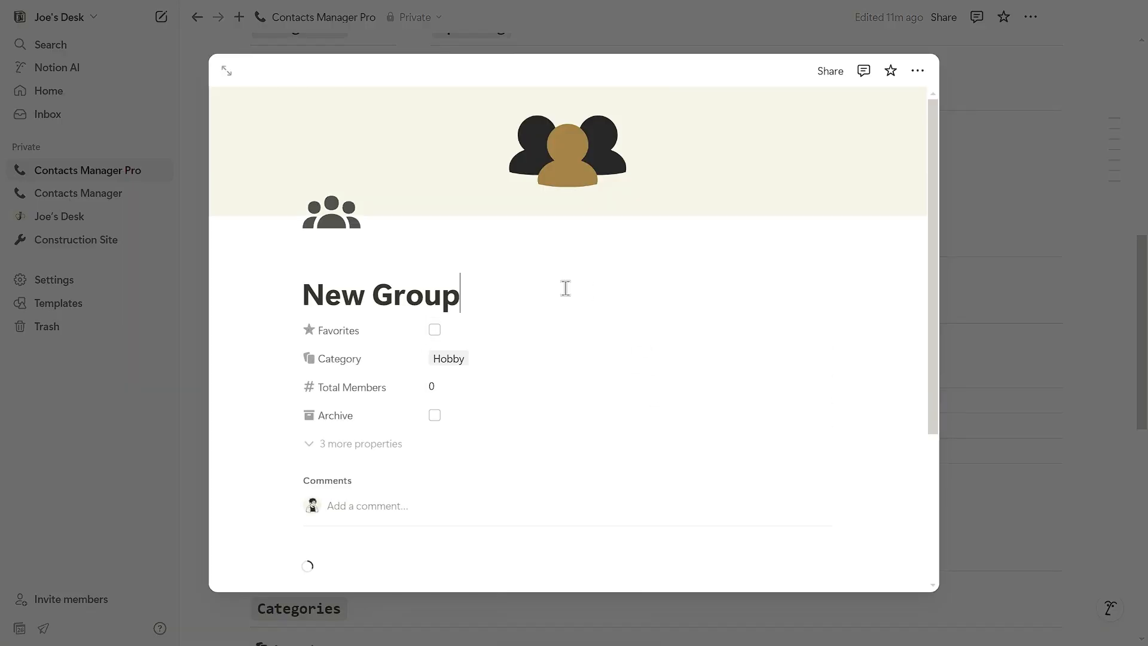
key("ctrl+a")
key("BackSpace")
type("Mountaineering")
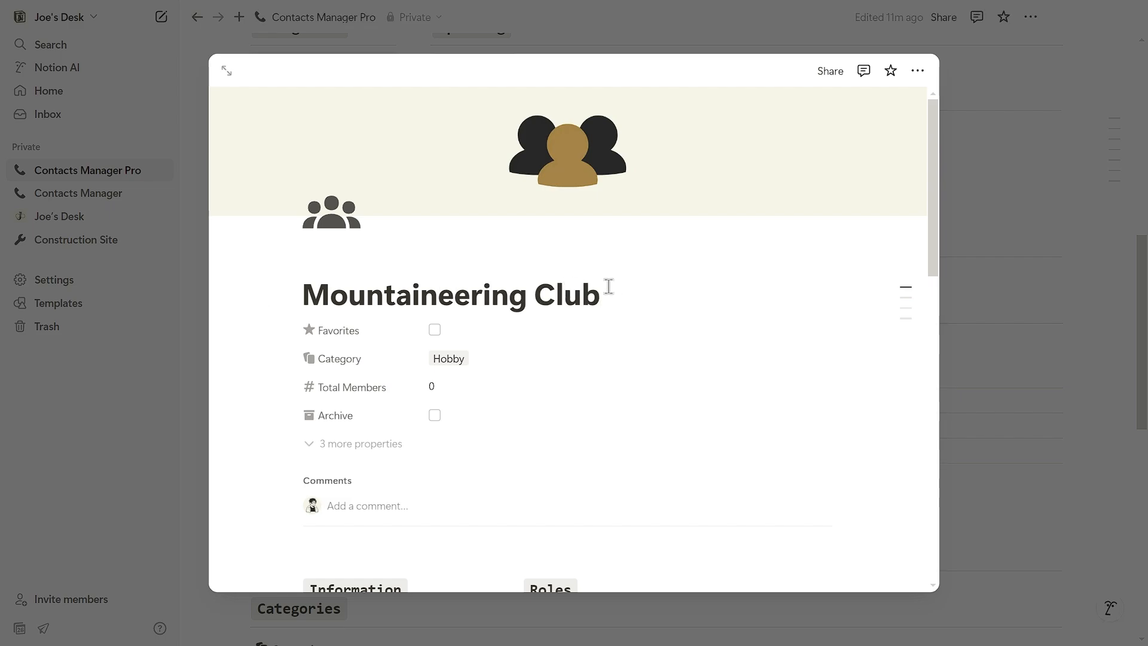
Step: Give the group the description 'This is a family mountaineering group.' and the Dad contact as Leader/Admin
left_click(226, 70)
scroll(454, 371, "down", 8)
left_click(445, 199)
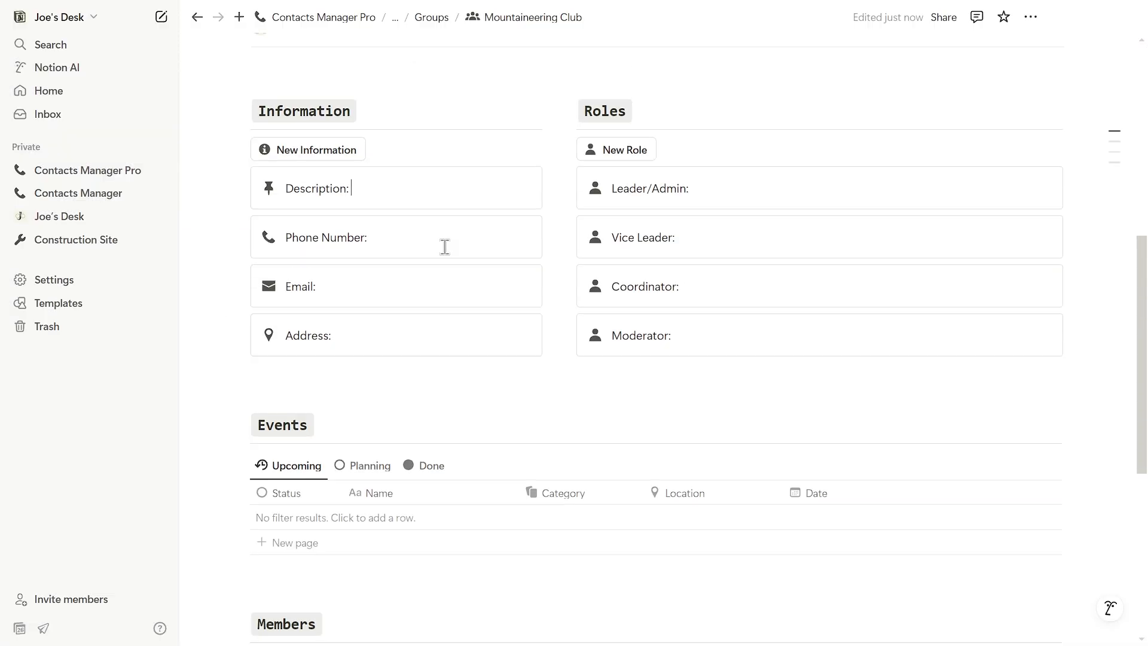
scroll(444, 246, "up", 2)
type("This is a family mountaineering group.")
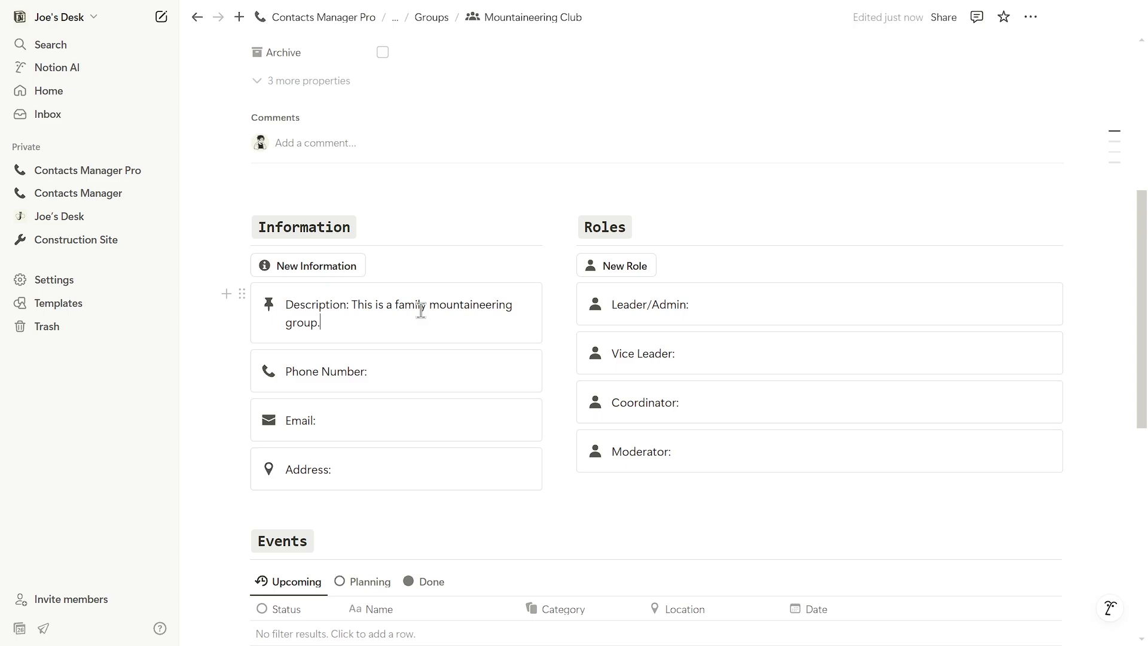
left_click(759, 308)
left_click(619, 265)
key("Delete")
left_click(329, 269)
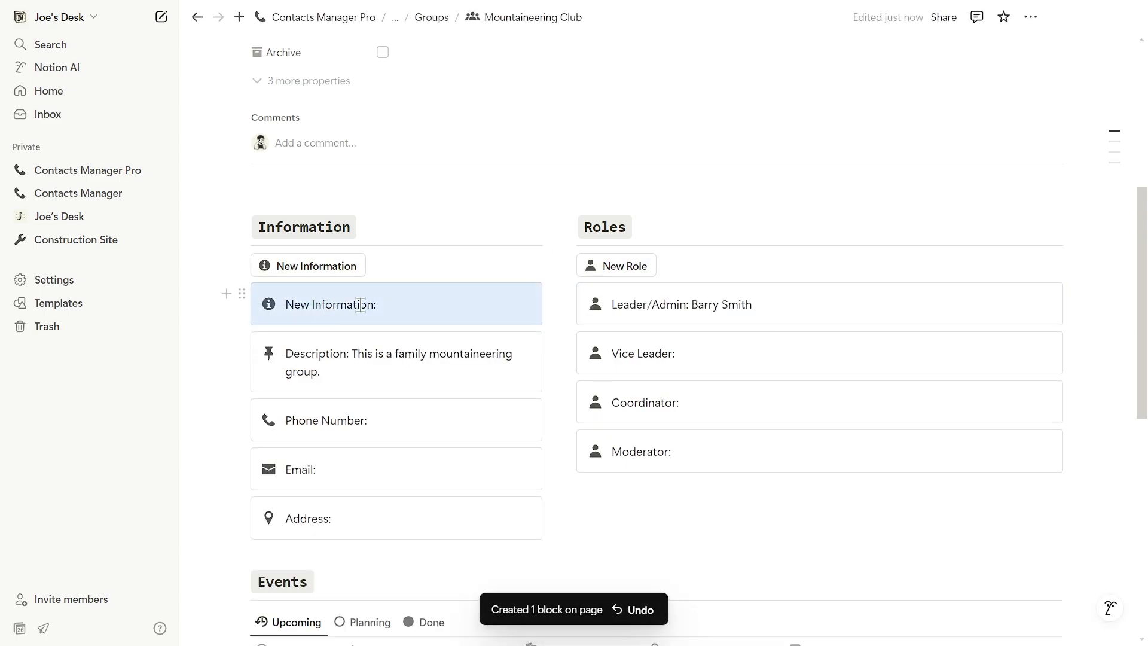
key("Delete")
Step: Browse the group's Planning and Done event views
scroll(598, 275, "up", 6)
scroll(577, 251, "down", 10)
scroll(596, 403, "down", 1)
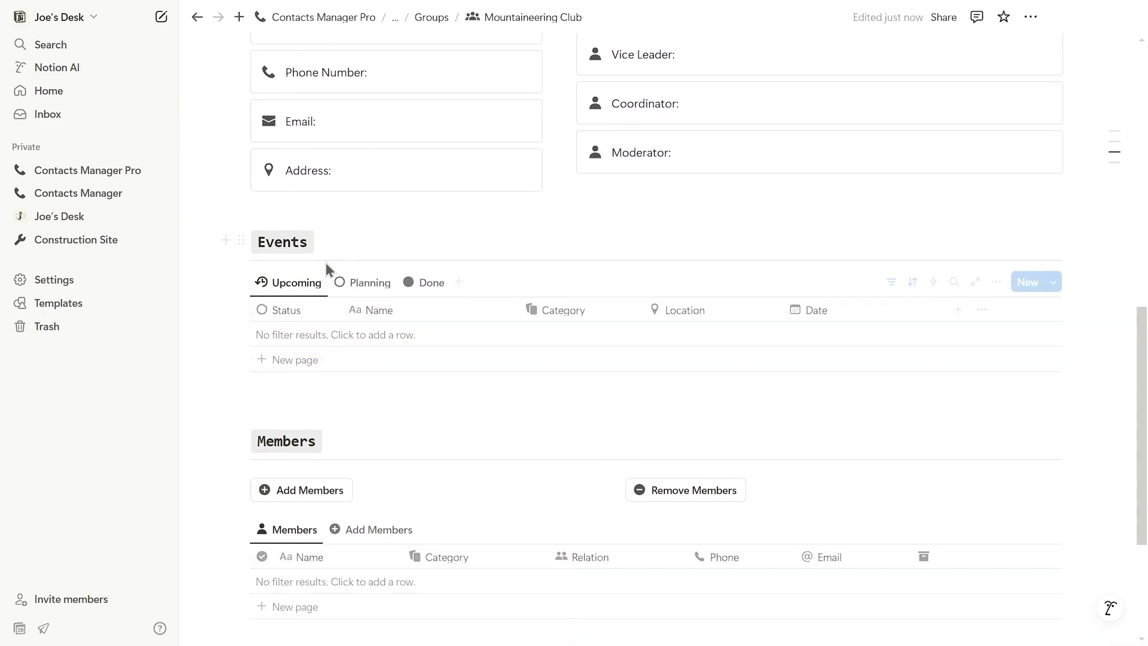
left_click(342, 286)
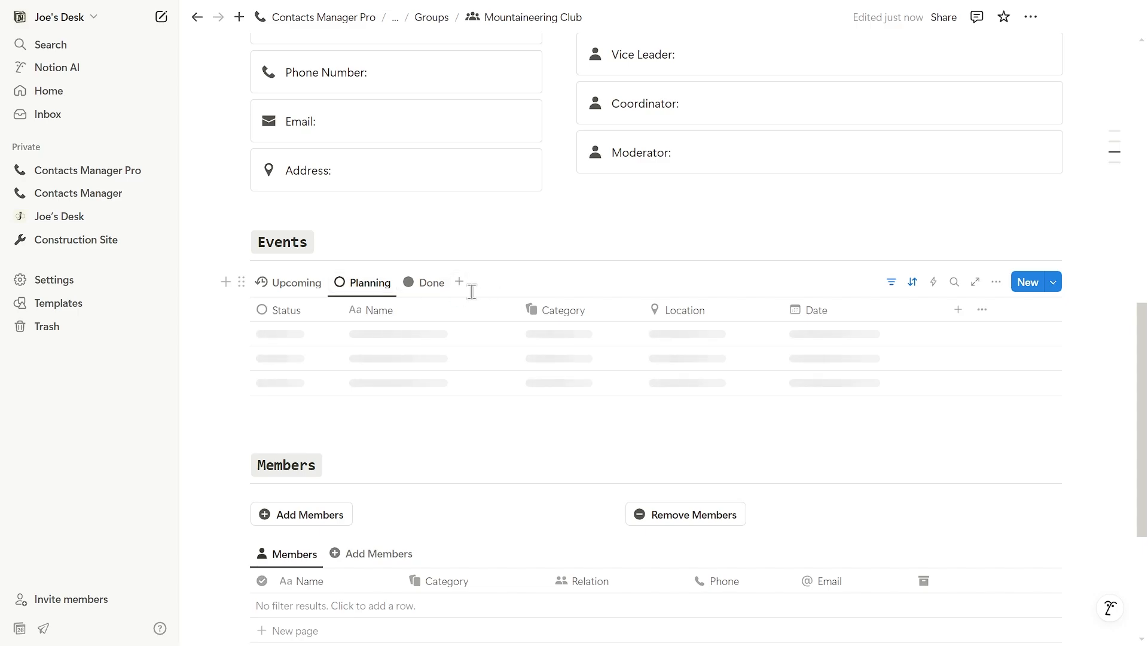
left_click(428, 285)
scroll(423, 325, "down", 5)
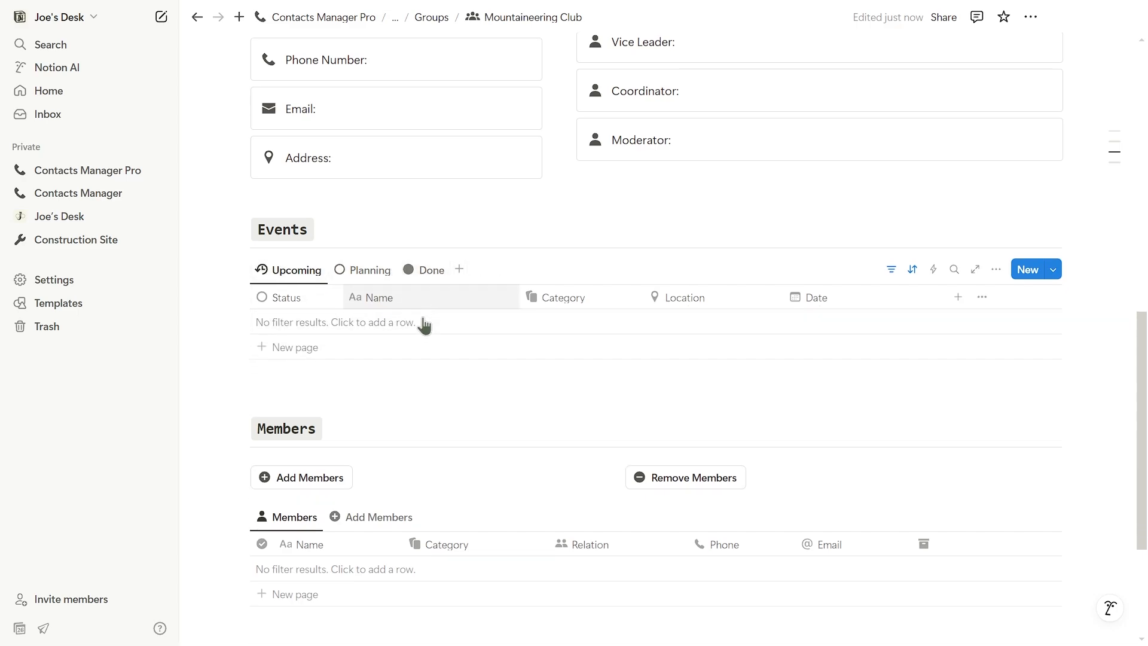
scroll(392, 239, "up", 3)
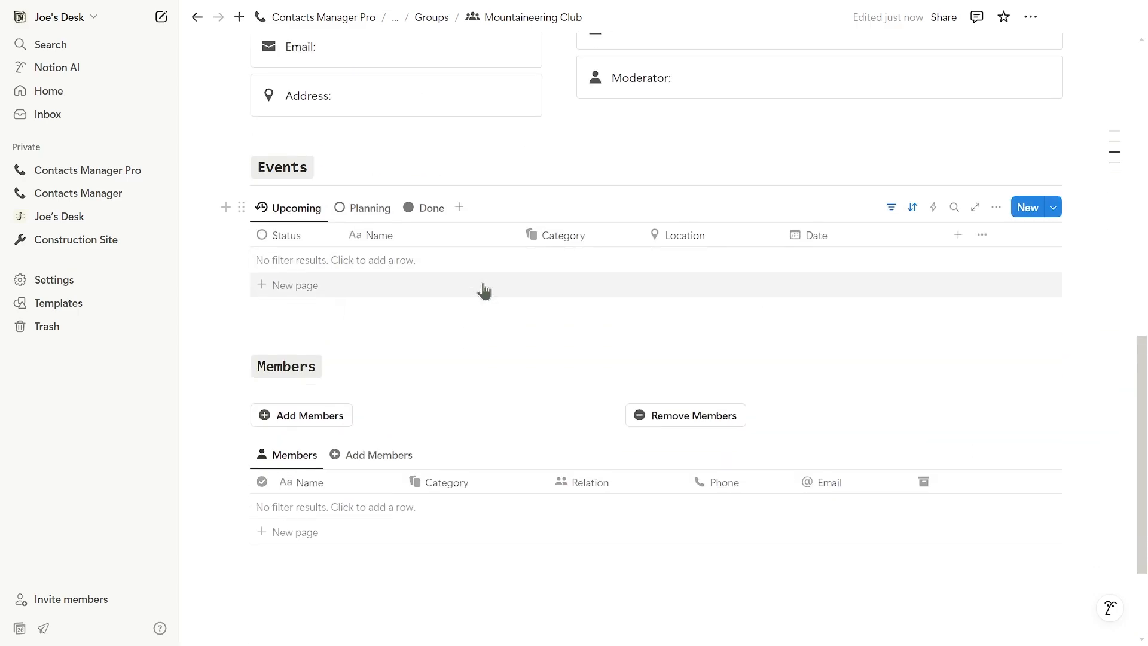
scroll(430, 299, "down", 3)
Step: Add the Dad and Mom contacts as Mountaineering Club members, trying Remove Members, and review the Members list
left_click(367, 315)
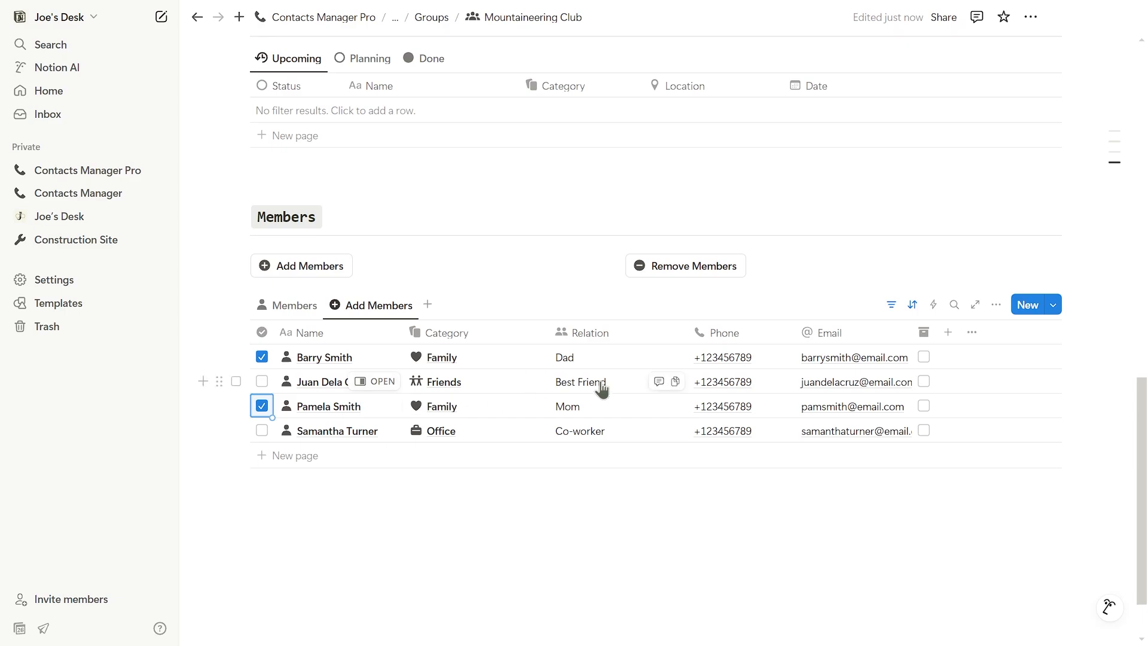
left_click(268, 269)
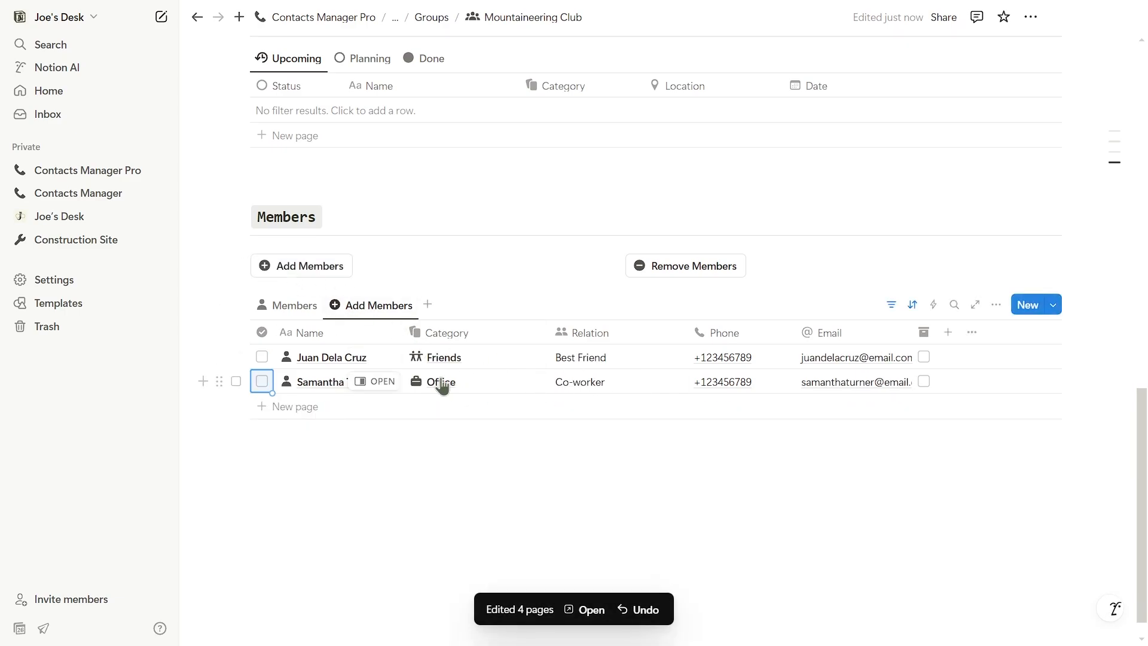
left_click(288, 306)
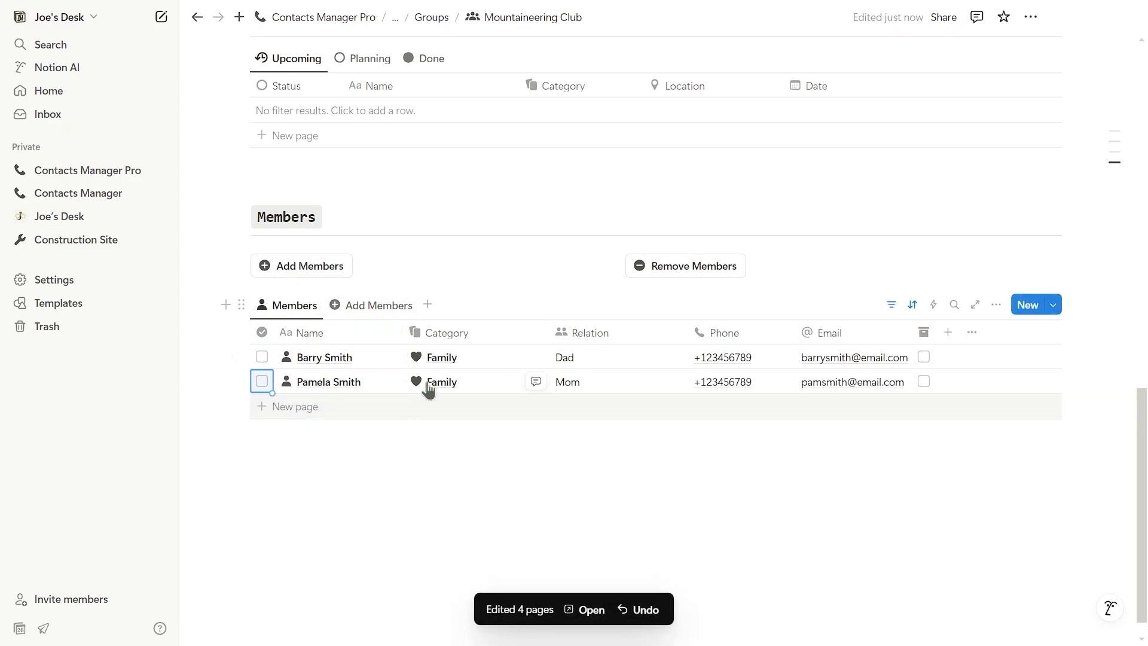
left_click(651, 272)
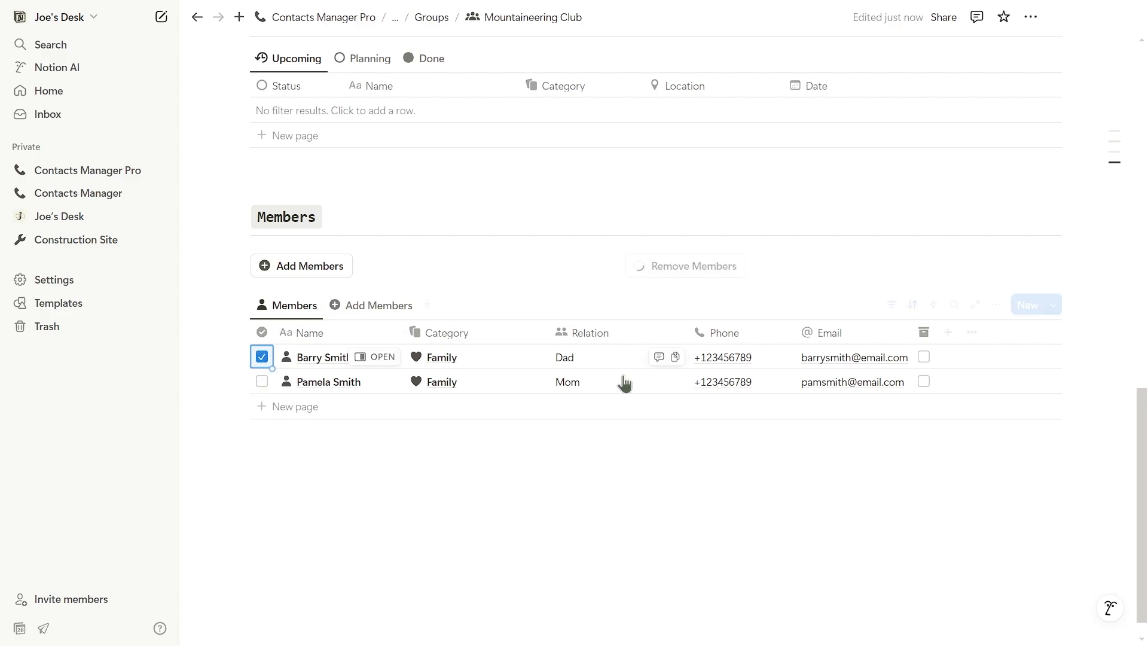
left_click(363, 310)
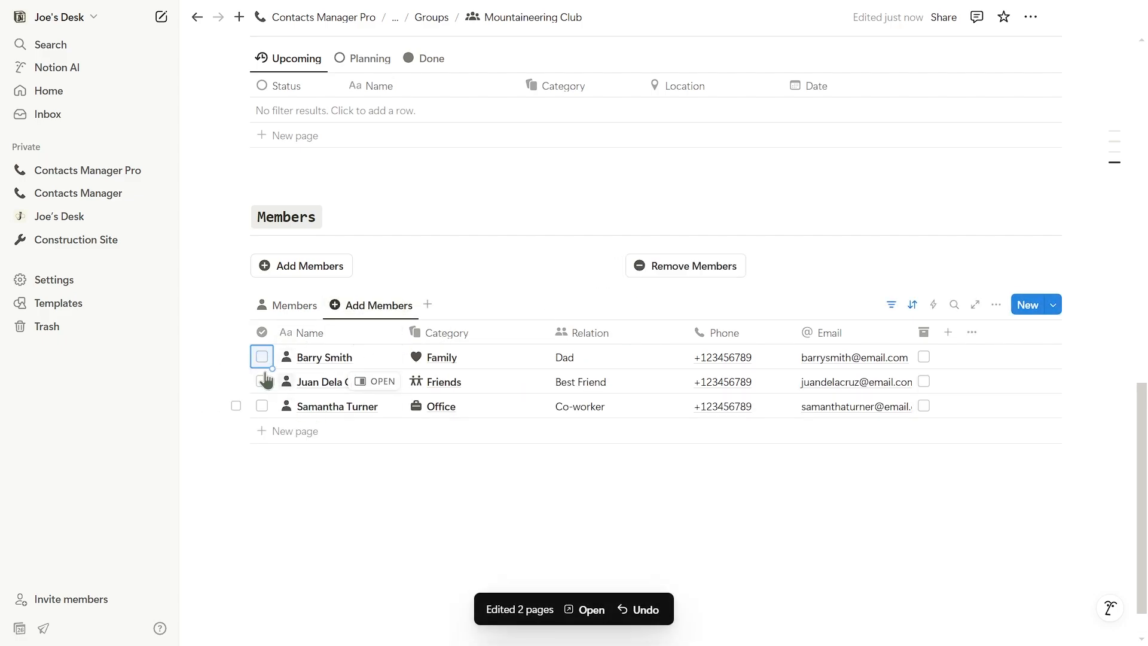
left_click(293, 305)
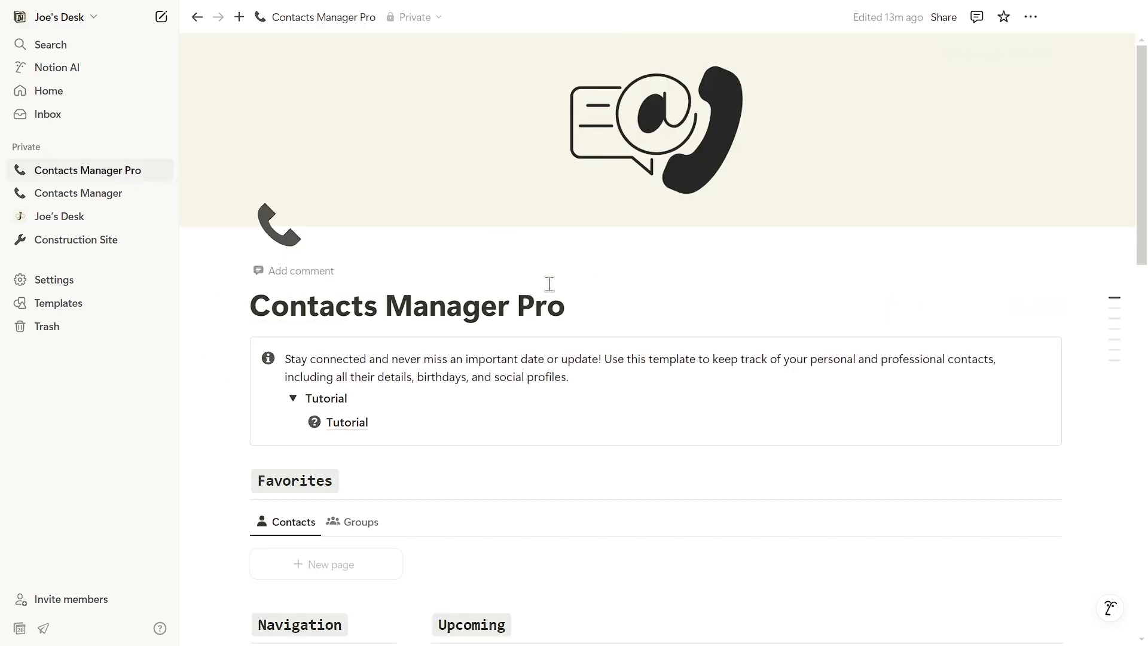
scroll(548, 283, "down", 11)
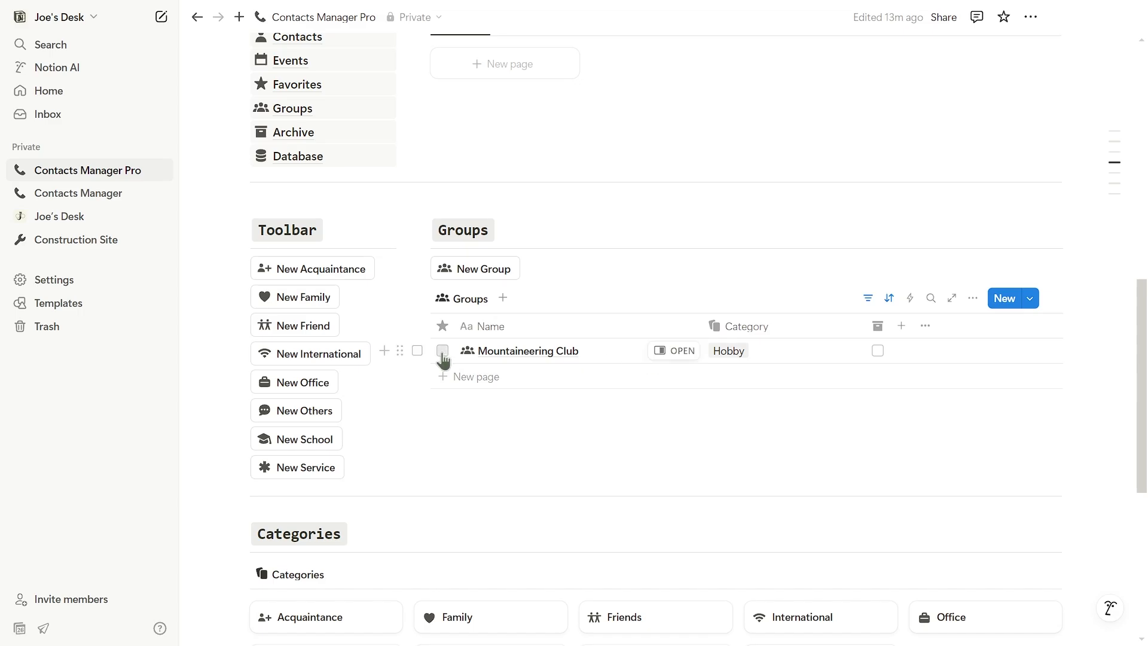
scroll(592, 436, "up", 11)
left_click(340, 306)
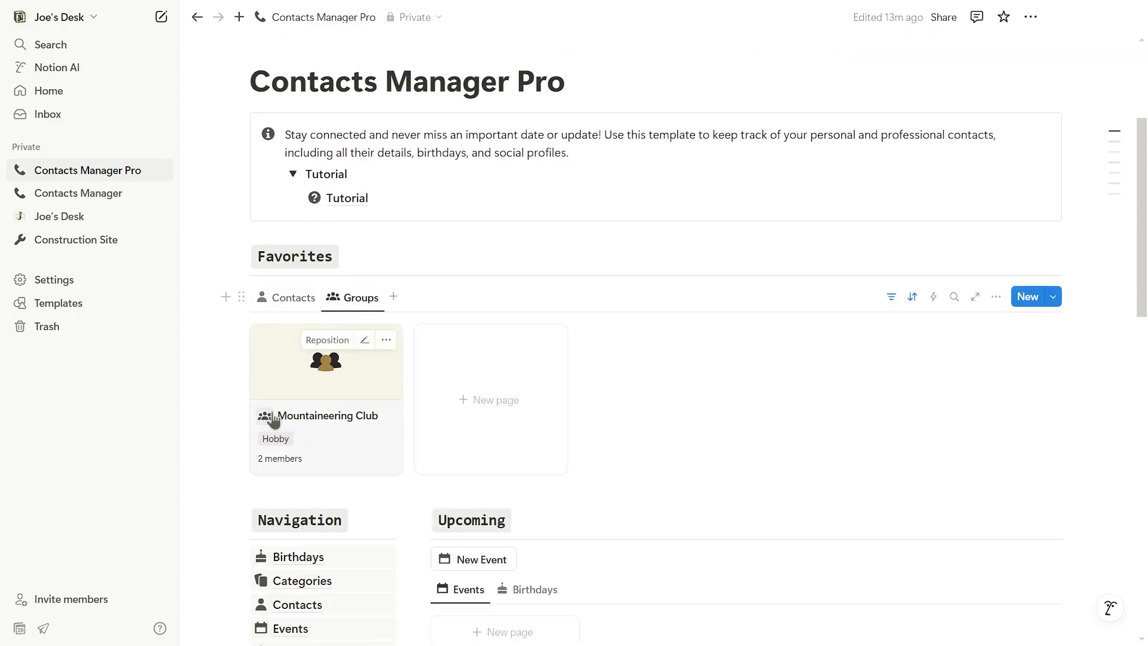
scroll(687, 414, "down", 10)
left_click(442, 323)
scroll(525, 386, "up", 6)
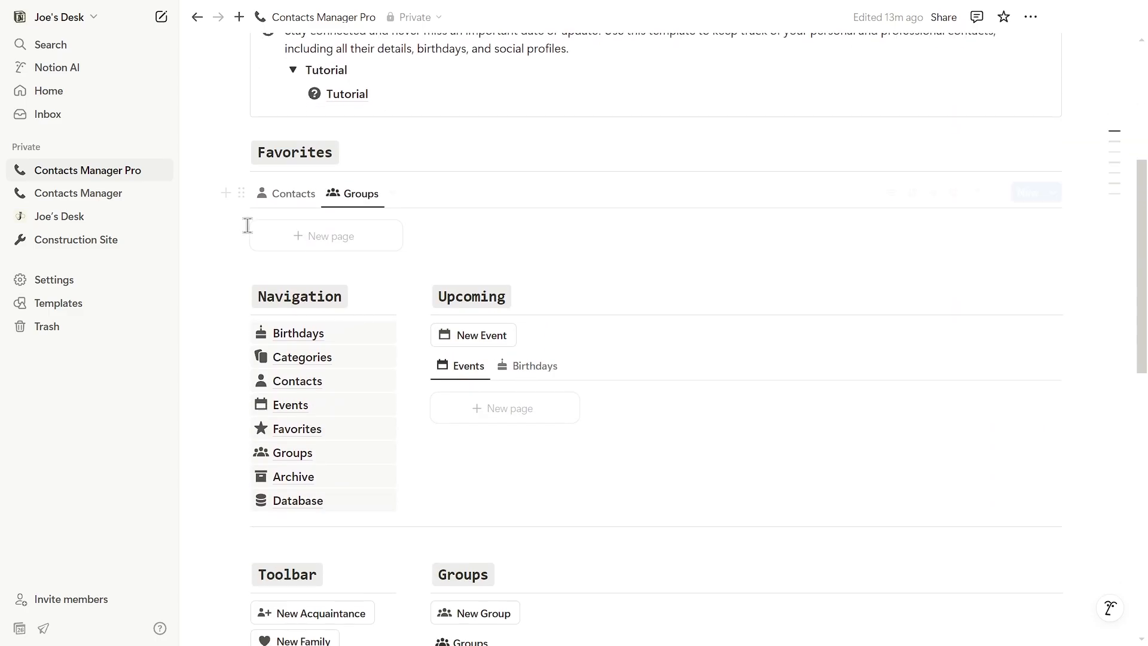
scroll(530, 446, "down", 5)
left_click(877, 395)
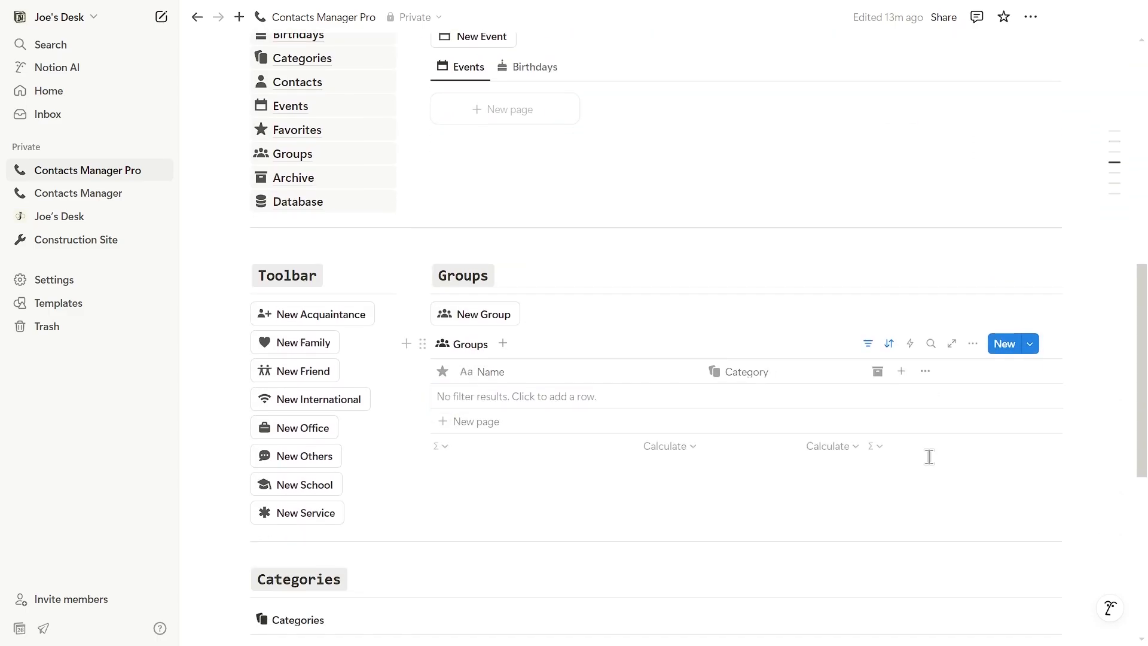
scroll(400, 361, "up", 3)
left_click(281, 328)
left_click(354, 365)
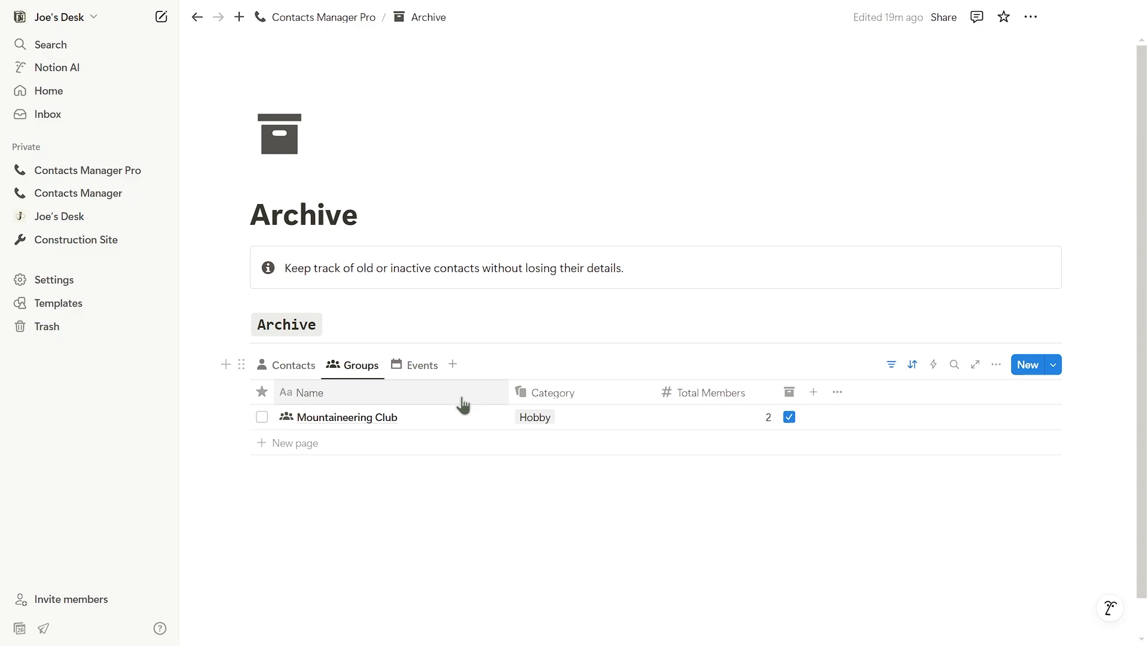
left_click(790, 416)
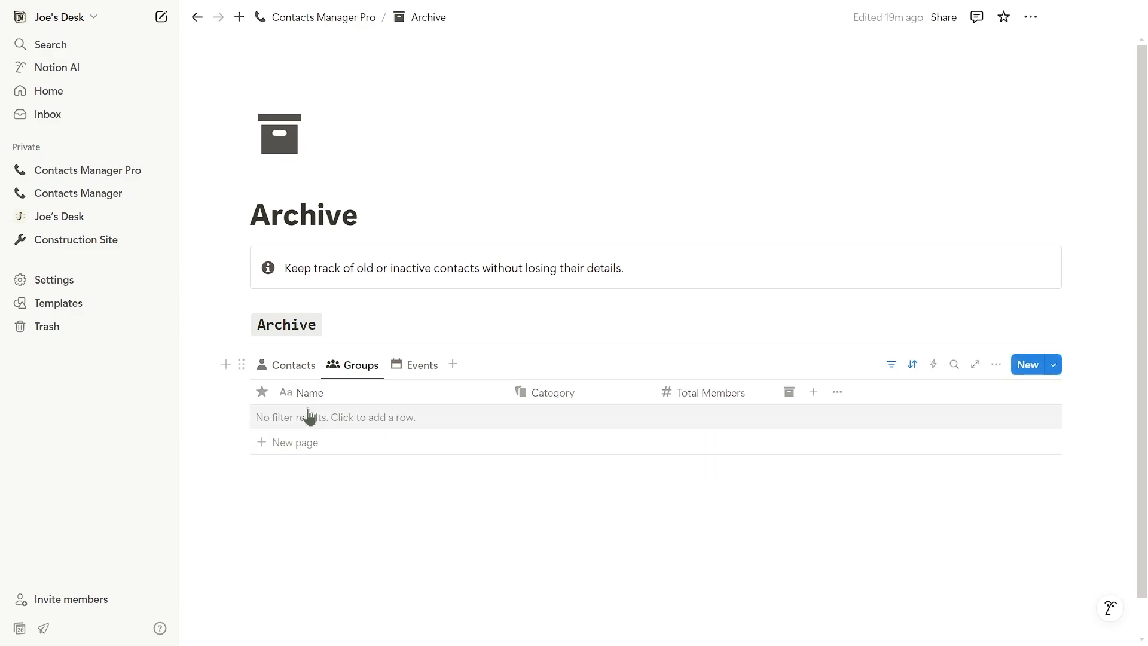
left_click(293, 365)
left_click(326, 18)
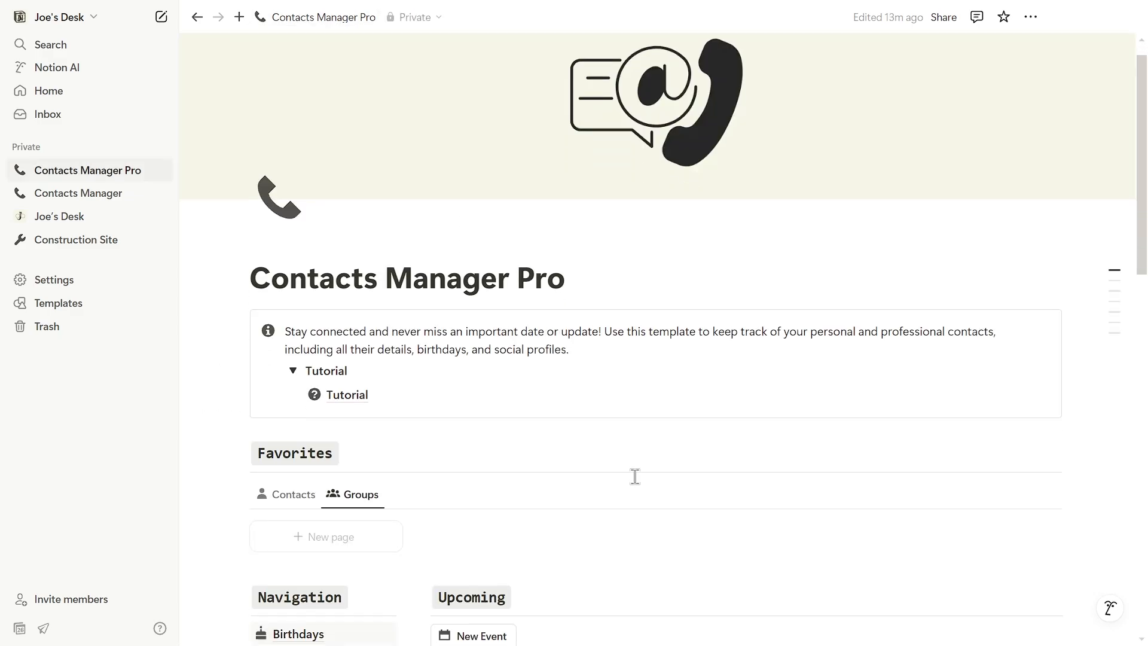
scroll(634, 477, "down", 7)
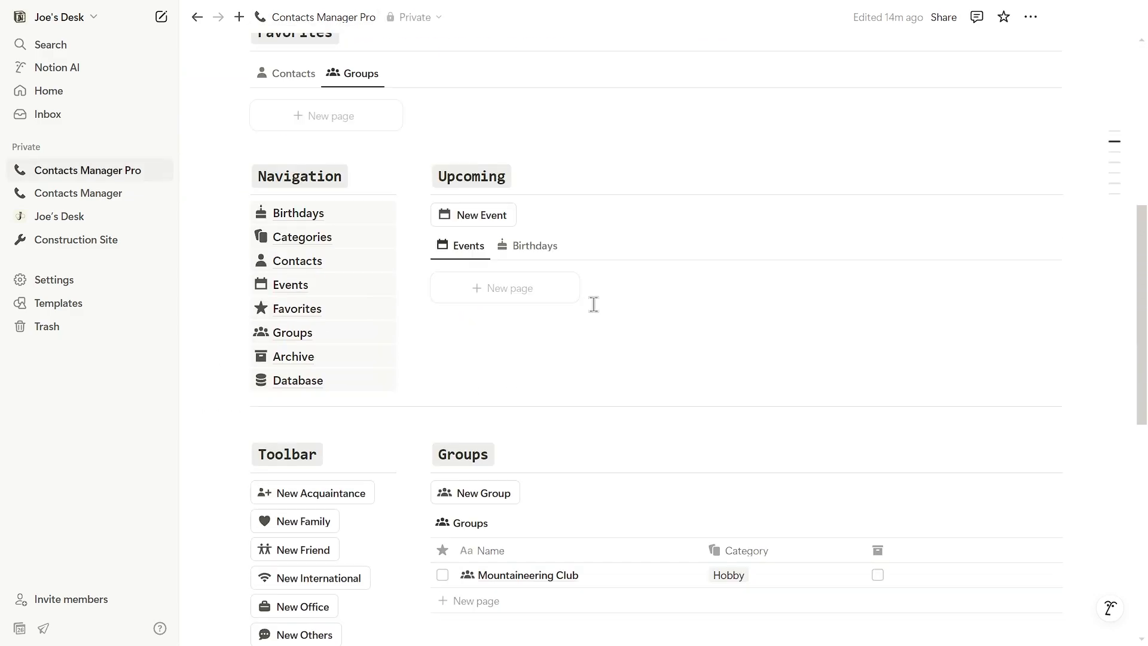
Step: Create a Personal-category event at Mount Makiling titled 'Mount Makiling Hiking'
left_click(507, 228)
left_click(640, 358)
left_click(475, 411)
left_click(464, 392)
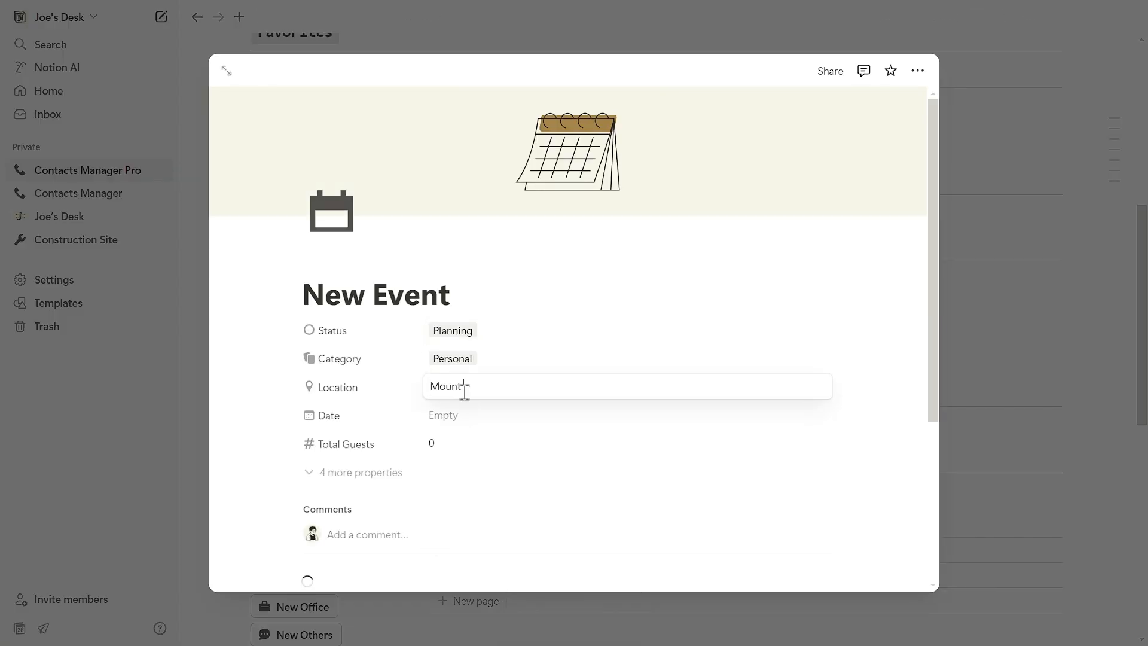
left_click(423, 292)
triple_click(426, 295)
key("BackSpace")
type("Mount Makiling Hiking")
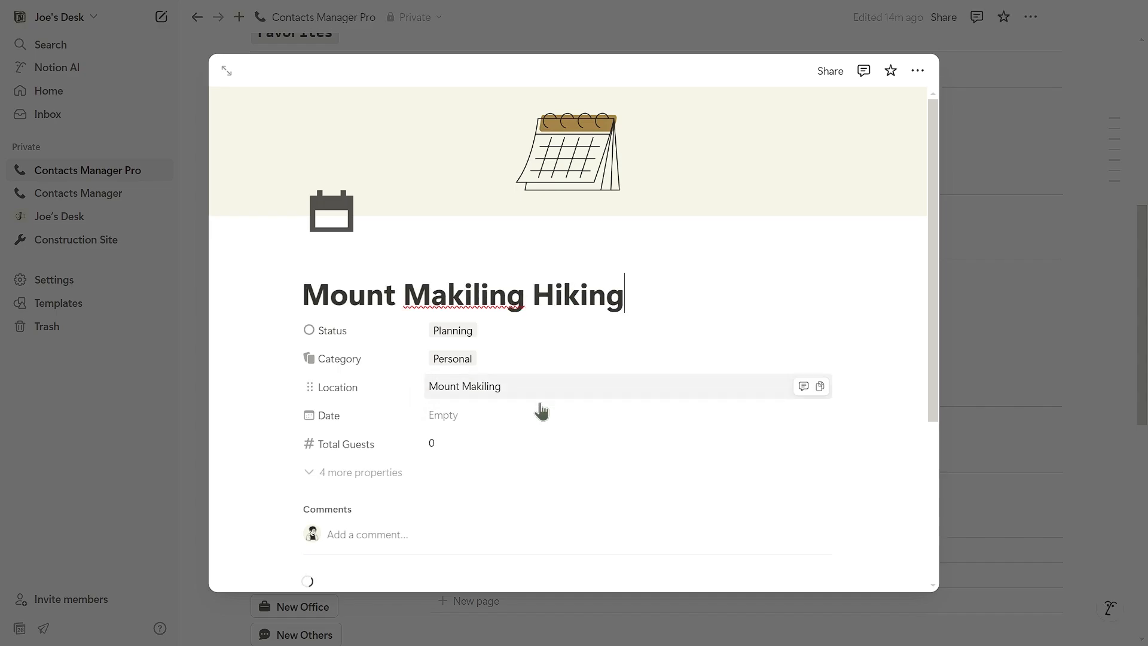
Step: Date the event April 2, 2025 and check it under Upcoming Events
left_click(538, 415)
left_click(598, 74)
left_click(523, 118)
left_click(795, 282)
left_click(1048, 357)
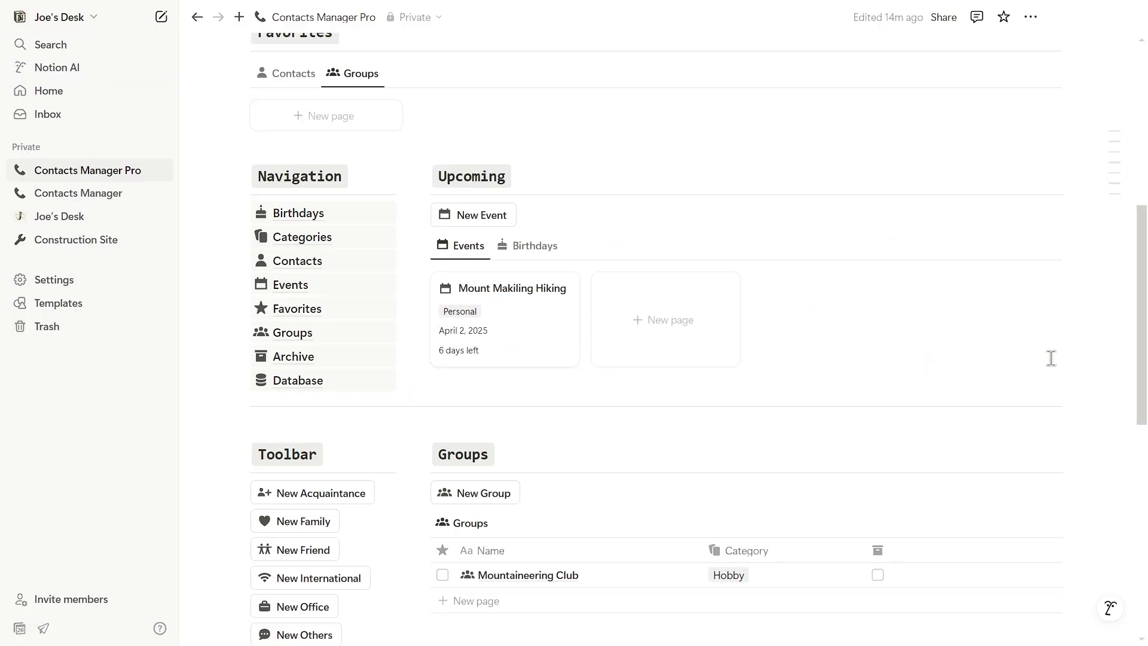
left_click(541, 250)
left_click(464, 246)
scroll(511, 299, "down", 2)
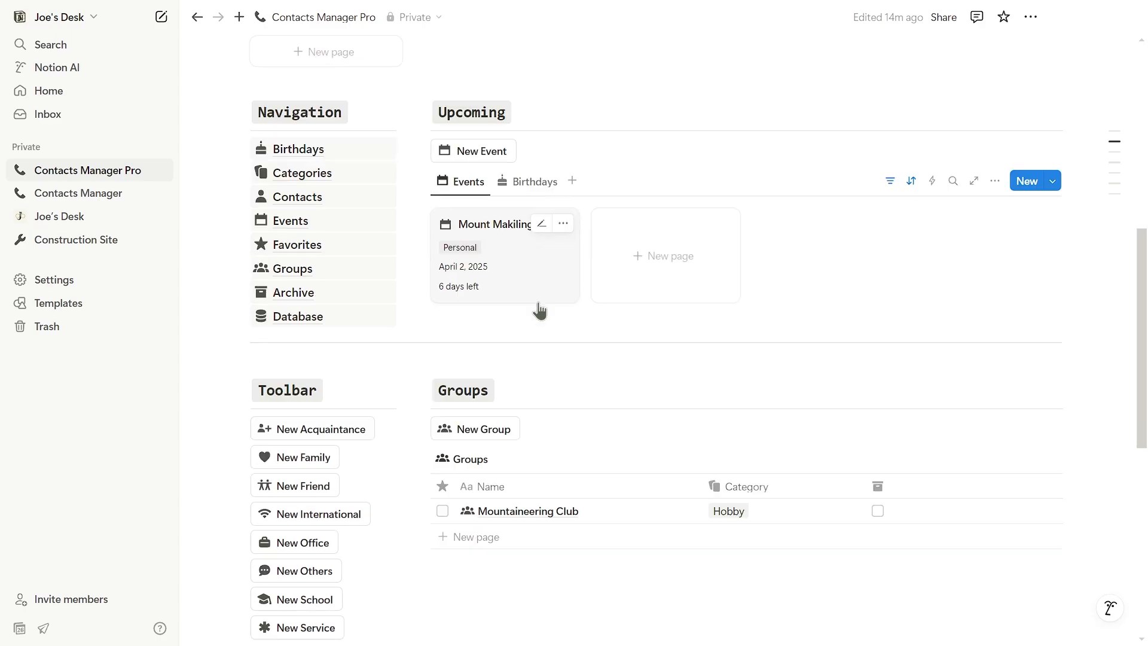
scroll(571, 293, "down", 2)
scroll(582, 310, "up", 3)
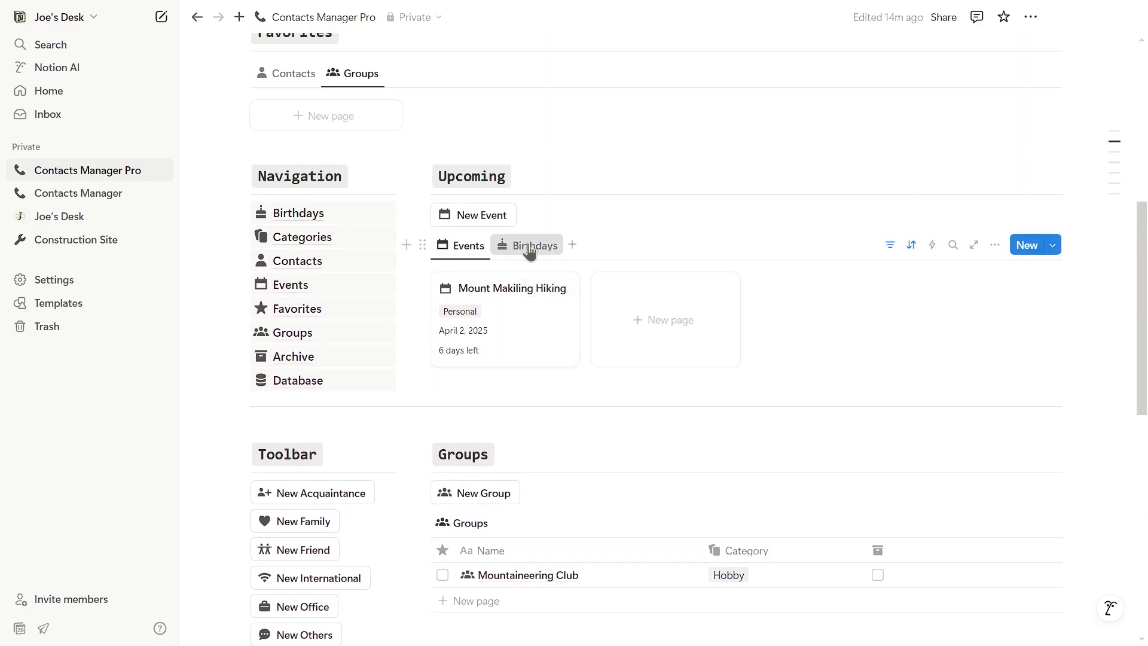
Step: Describe the event as 'This will be a family hiking trip to Mount Makiling.' and set the Dad contact as host
left_click(569, 349)
left_click(226, 70)
scroll(407, 259, "down", 7)
left_click(409, 260)
type("This will be a family hiking trip to Mount Makiling.")
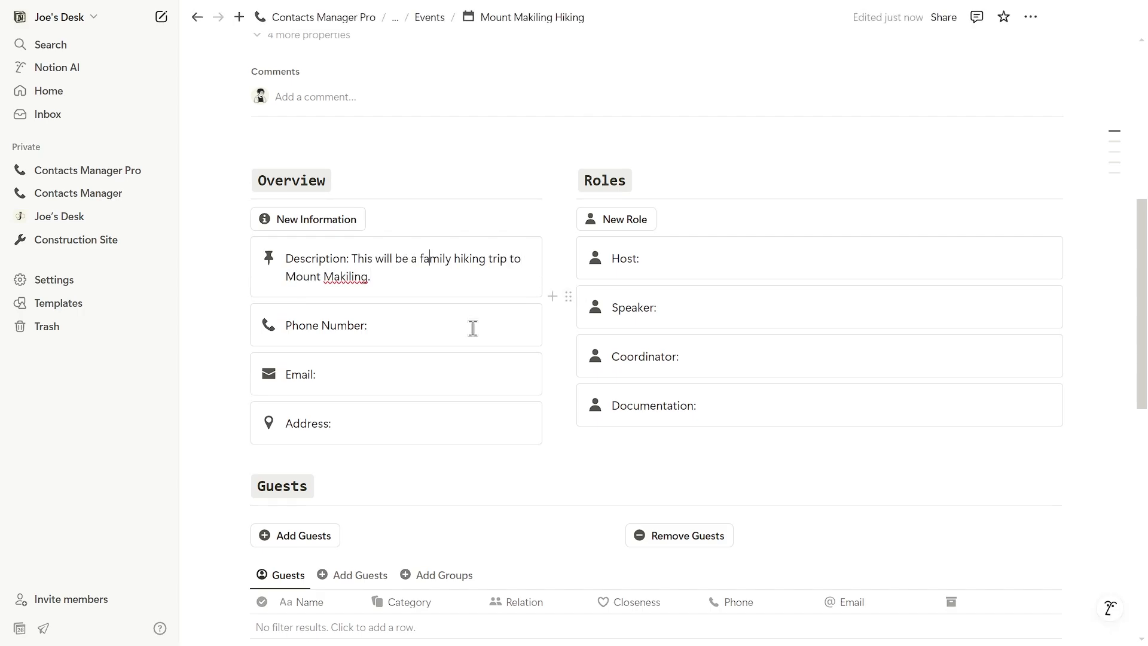
left_click(705, 258)
scroll(703, 327, "down", 2)
scroll(703, 327, "down", 2)
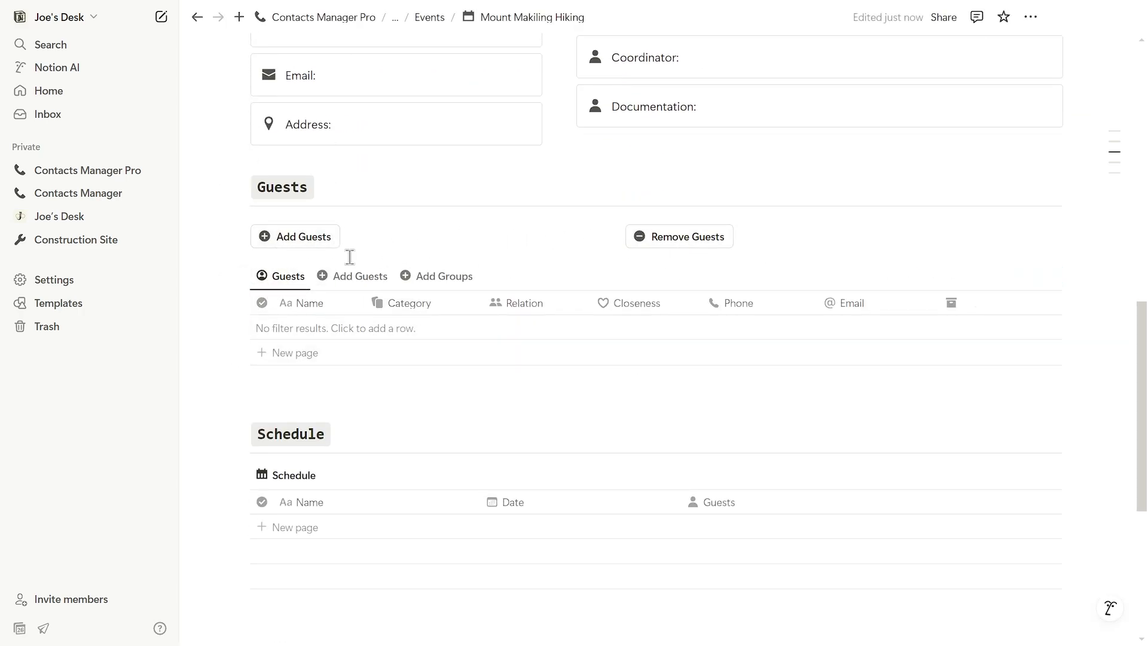
scroll(440, 379, "down", 1)
scroll(443, 382, "up", 1)
Step: Add the ticked contacts as event guests, then remove two of them
left_click(360, 276)
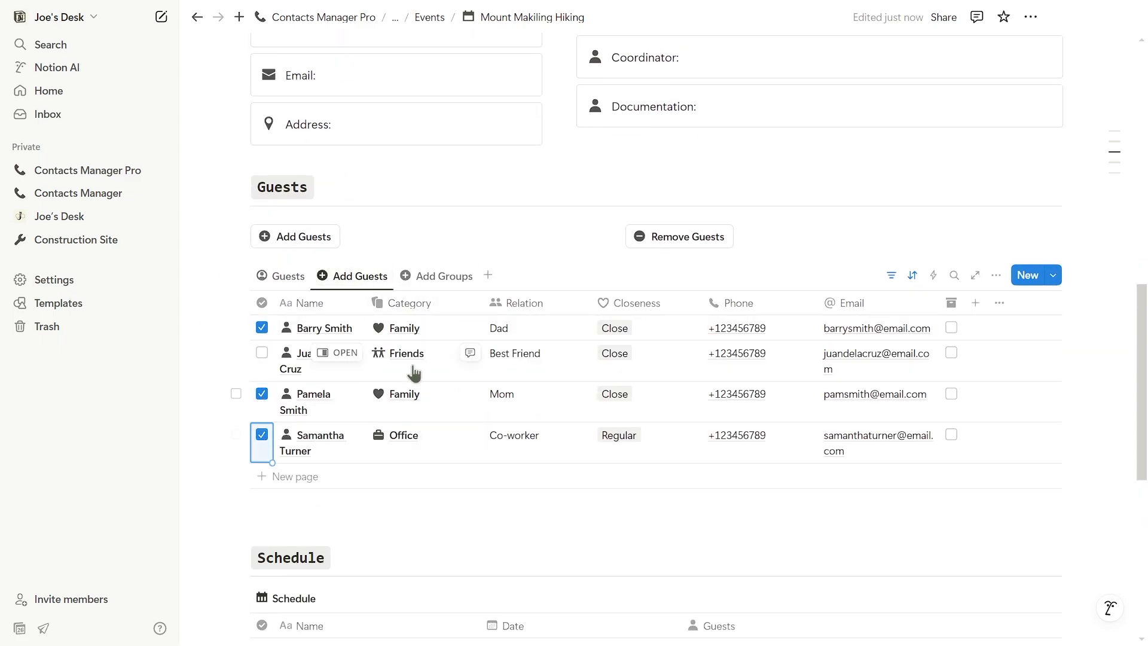
left_click(320, 239)
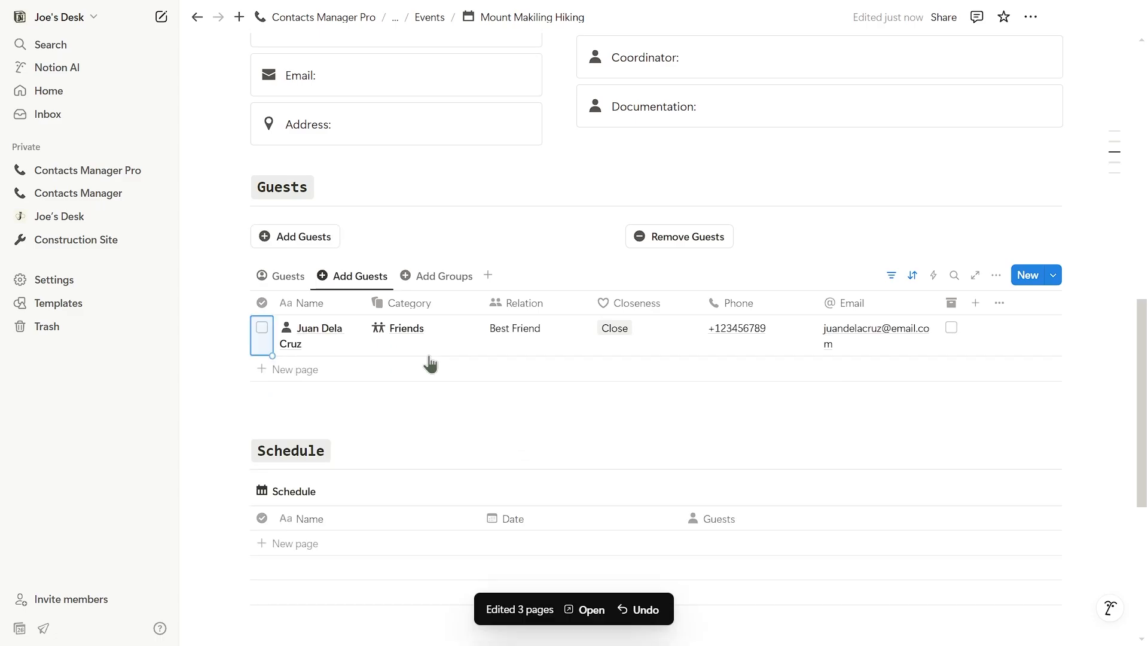
left_click(281, 276)
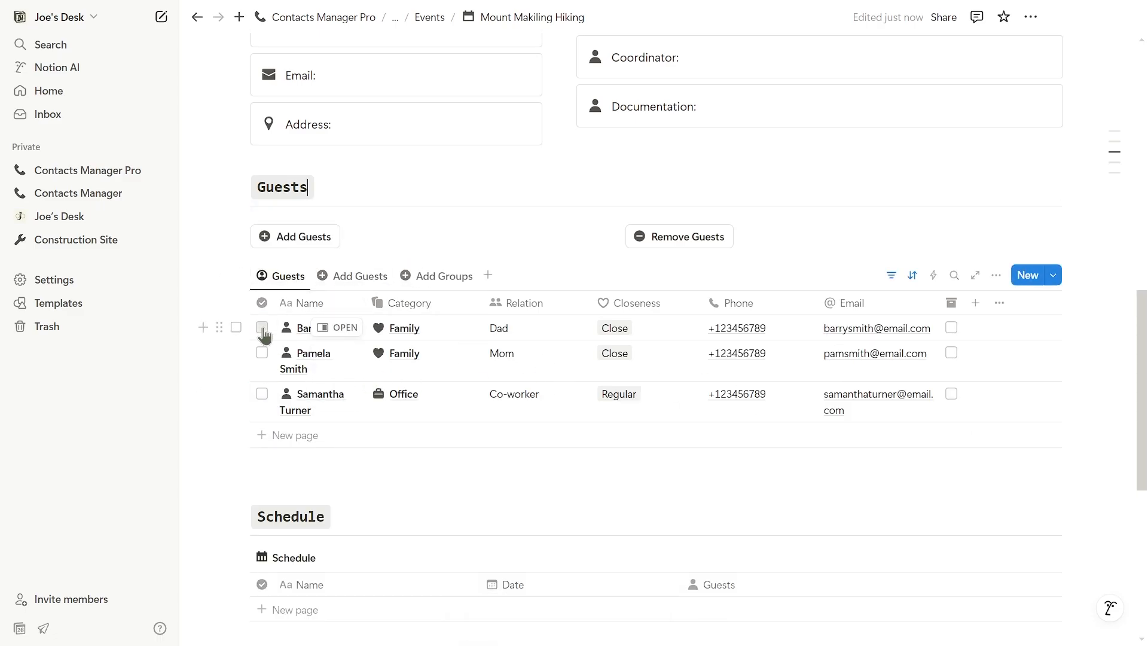
left_click(359, 276)
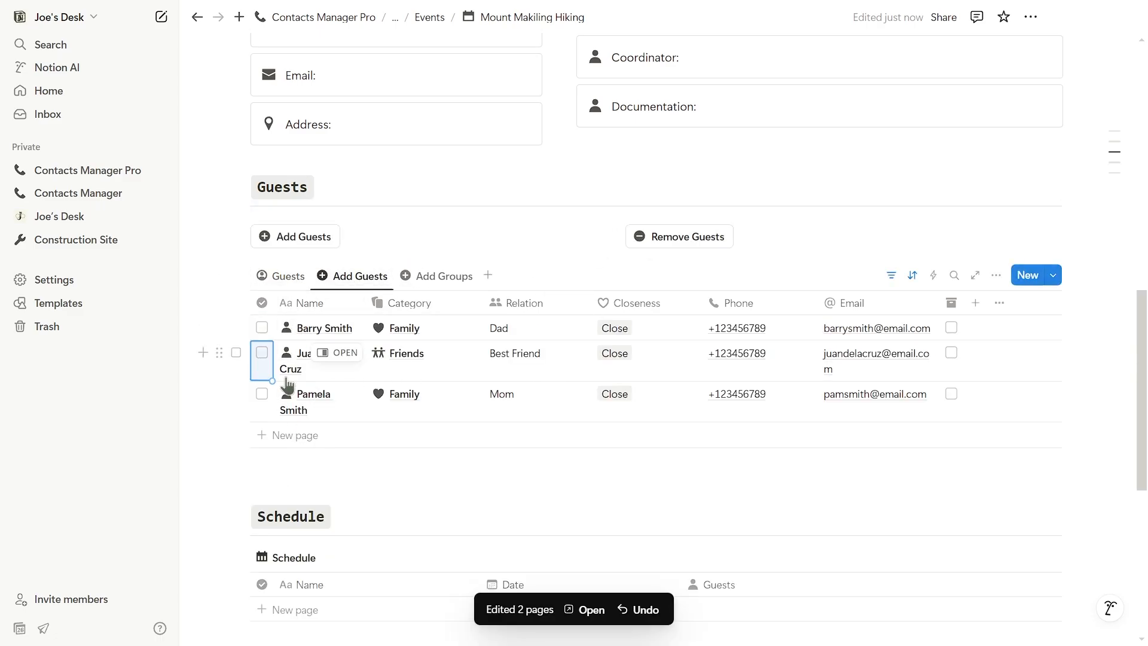
Step: Add the Mountaineering Club members as guests, leaving Dad, Mom and Office co-worker on the list
left_click(432, 276)
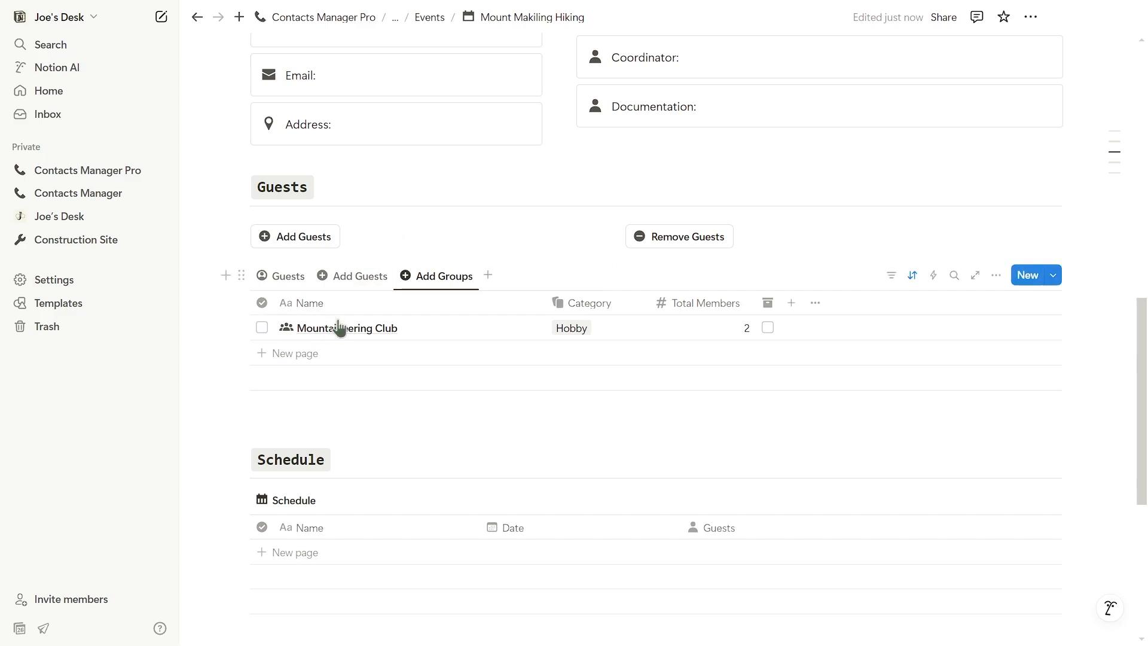
left_click(262, 328)
left_click(328, 237)
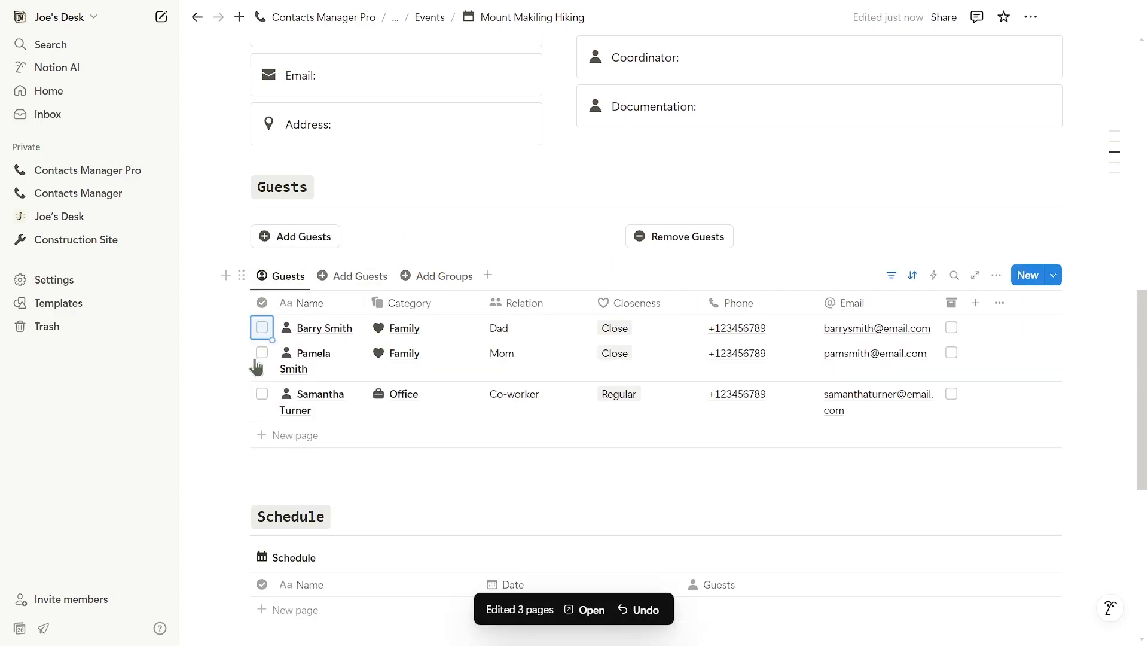
left_click(432, 275)
left_click(261, 328)
left_click(679, 236)
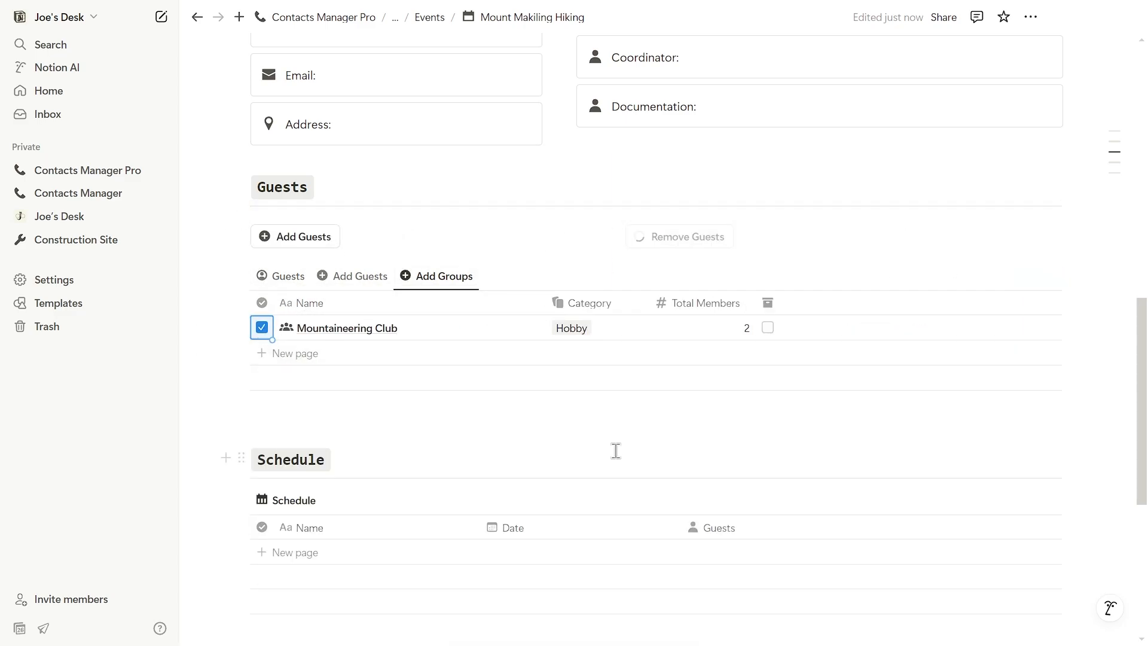
left_click(288, 276)
left_click(431, 276)
left_click(262, 328)
left_click(295, 236)
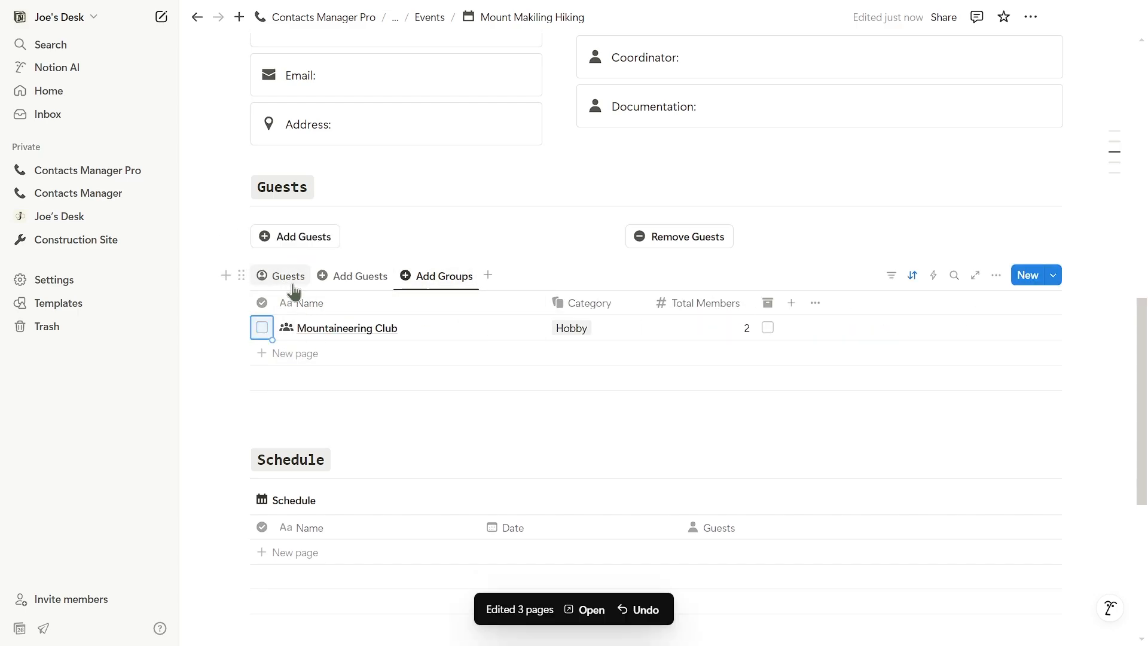
left_click(289, 275)
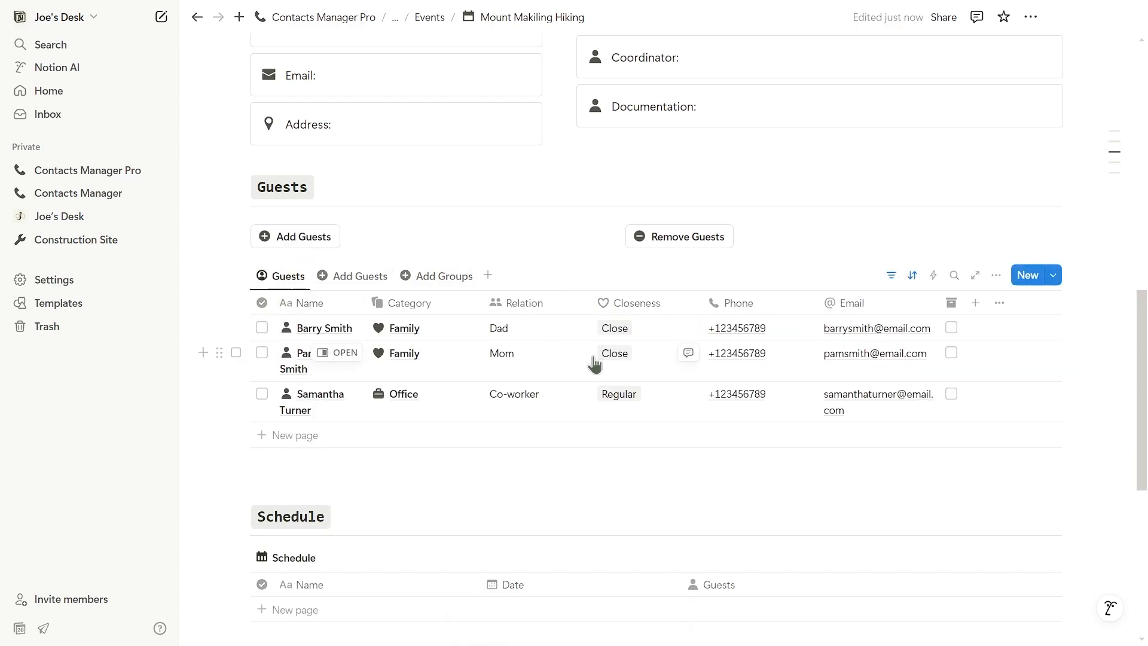
Step: Schedule 'Breakfast to a Local Diner' on April 2 at 6:00 AM with three guests
scroll(408, 425, "up", 10)
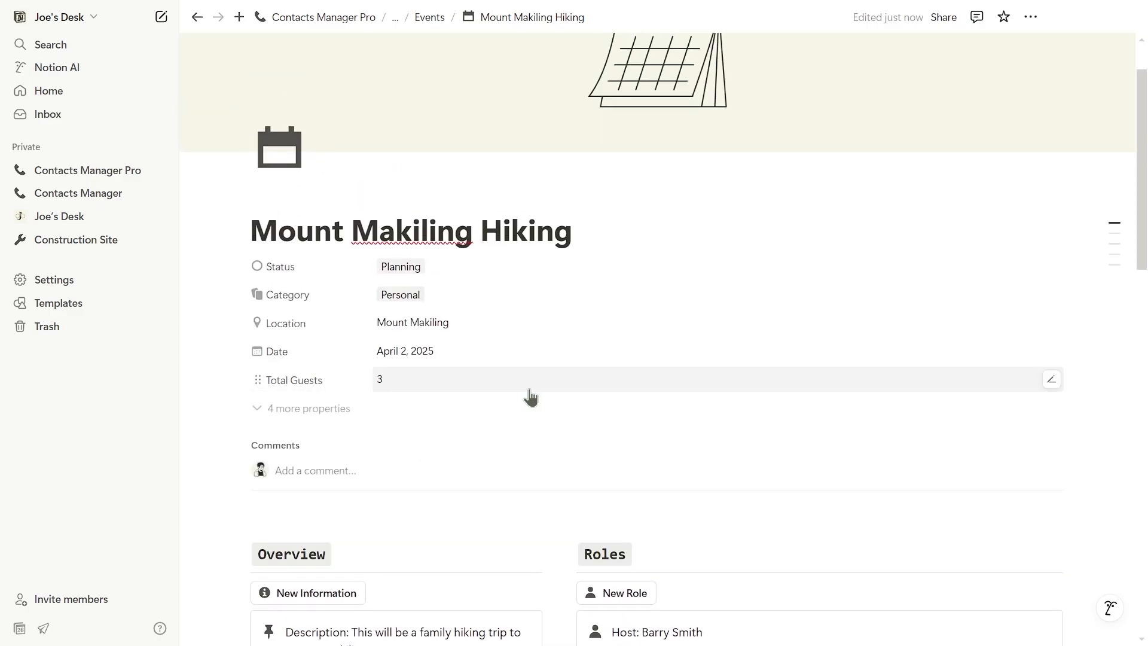
scroll(530, 397, "down", 15)
left_click(779, 305)
type("Breakfast to a Local Diner")
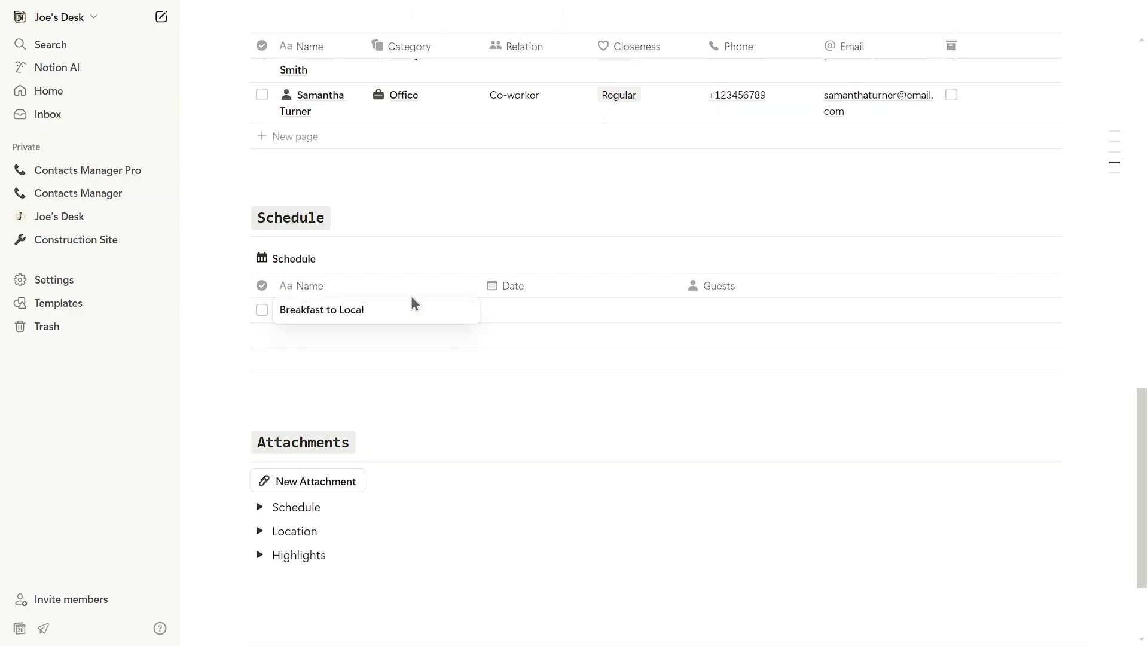
left_click(562, 314)
left_click(659, 537)
left_click(608, 233)
type("6:00 AM")
left_click(774, 314)
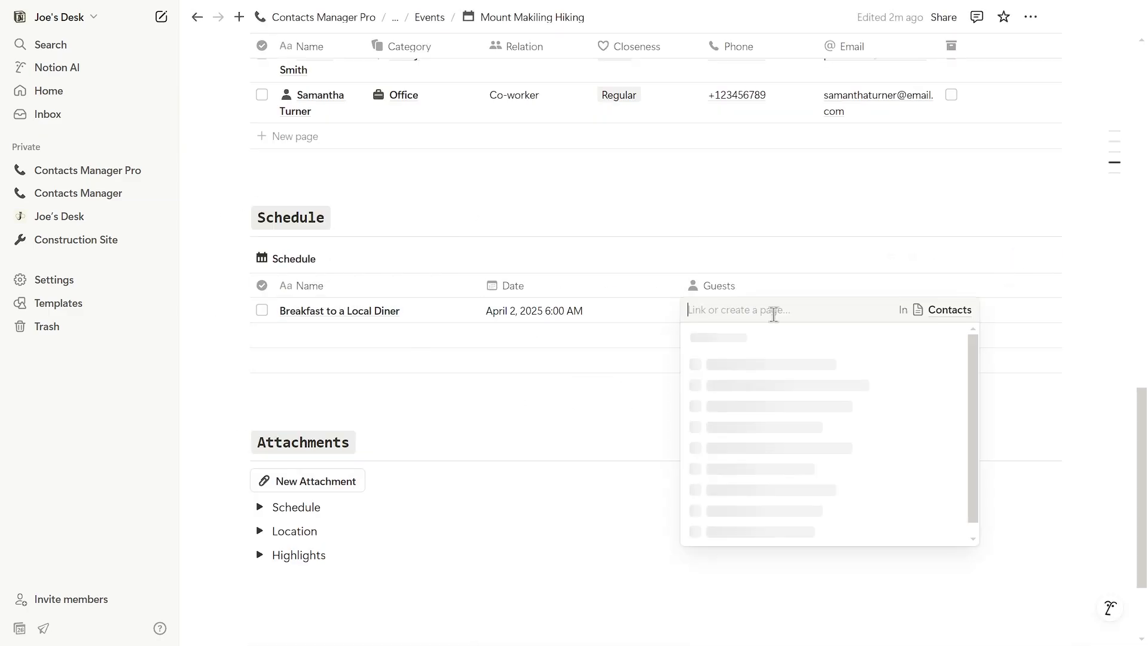
left_click(770, 364)
left_click(768, 413)
left_click(766, 437)
Step: Add 'Hiking' at 8:00 AM and 'Fishing' at 3:00 PM to the schedule
left_click(369, 336)
type("Hiking")
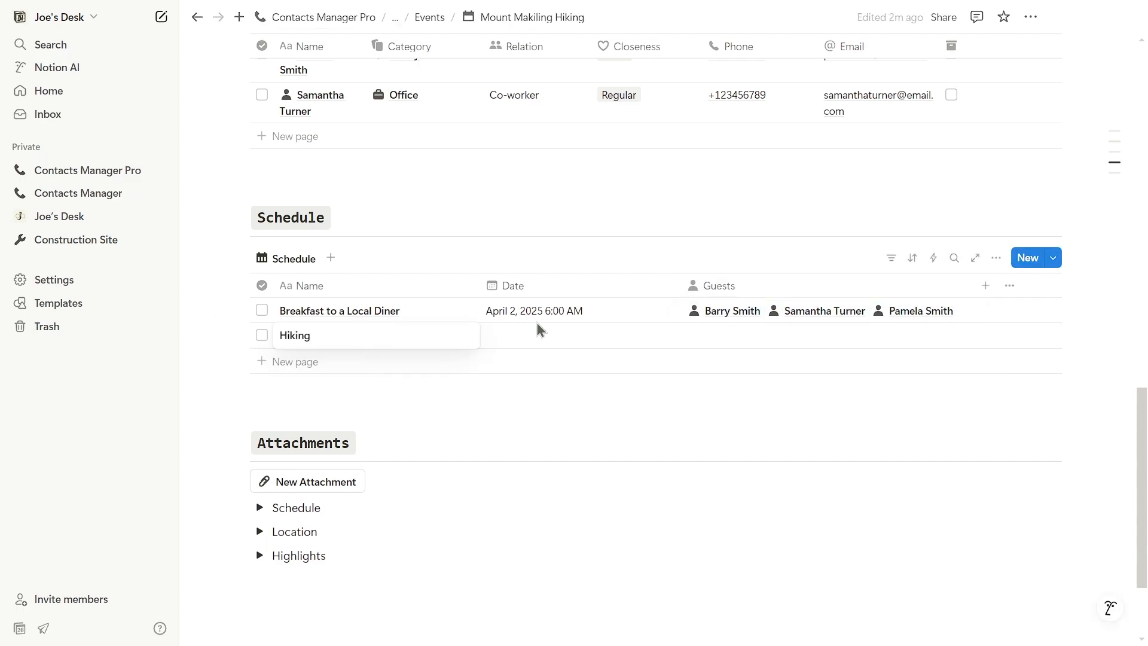
left_click(539, 335)
left_click(595, 234)
type("8:00 AM")
key("Return")
left_click(529, 371)
type("F")
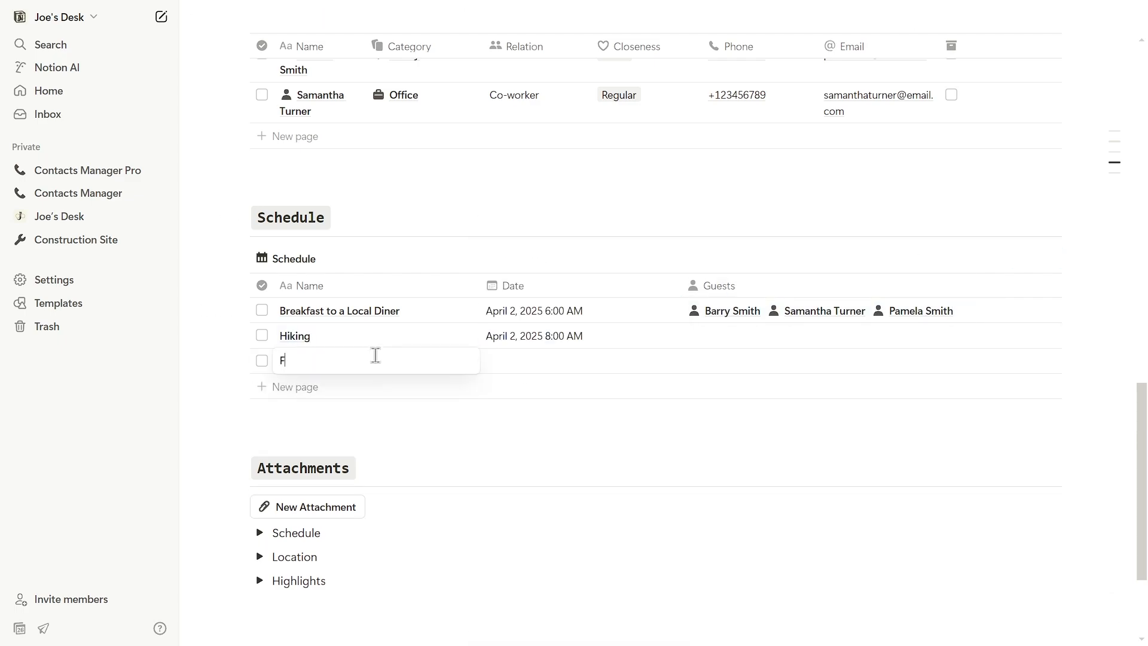
type("ishing")
left_click(538, 360)
left_click(579, 451)
left_click(658, 536)
left_click_drag(589, 231, 628, 231)
type("3:00 PM")
Step: Give Hiking three guests and Fishing one guest, then tick off the breakfast item
left_click(770, 361)
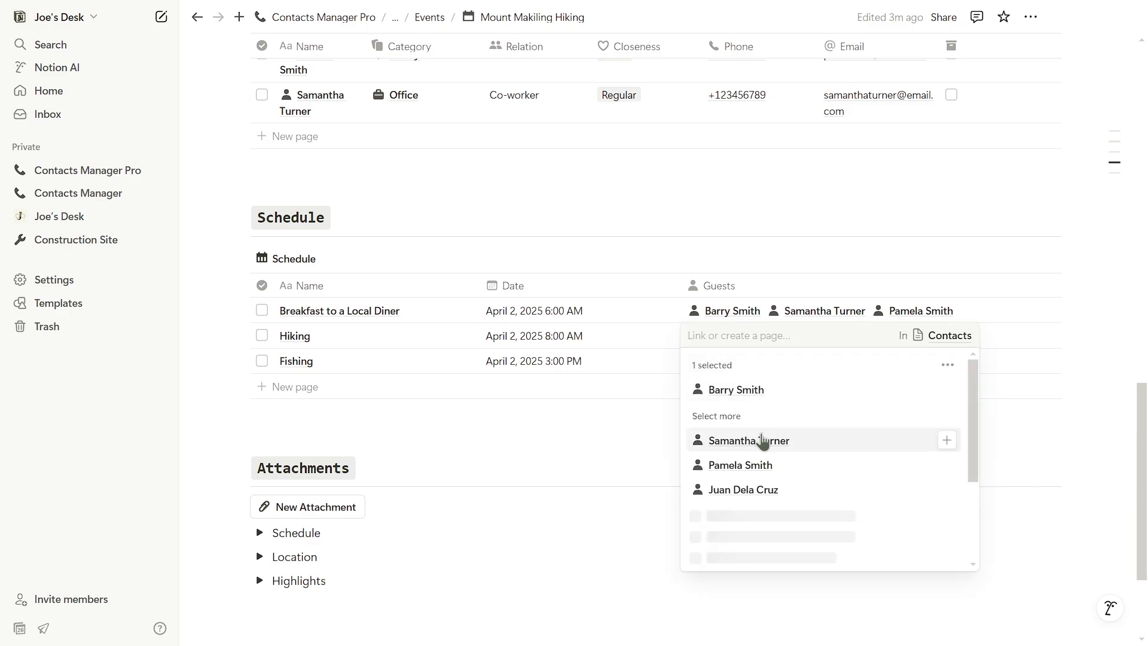
left_click(763, 440)
left_click(760, 464)
left_click(782, 256)
left_click(770, 361)
left_click(754, 413)
left_click(781, 256)
left_click(261, 310)
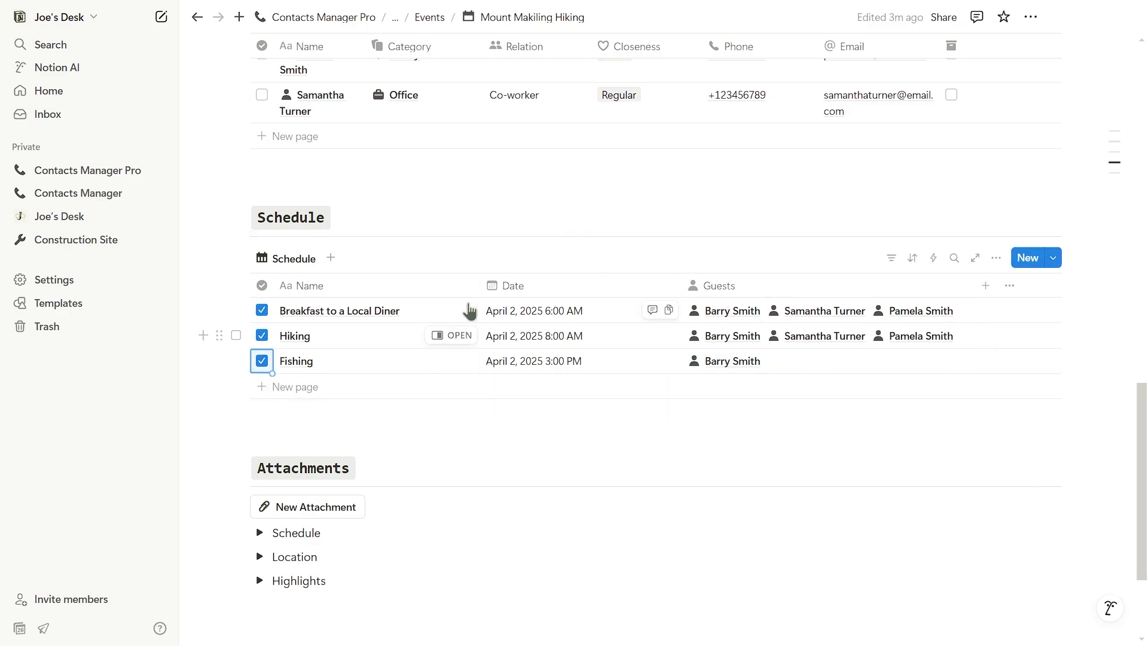
scroll(546, 395, "down", 3)
Step: Expand the Schedule attachment toggle and look at its upload and embed-link options
left_click(482, 356)
left_click(482, 355)
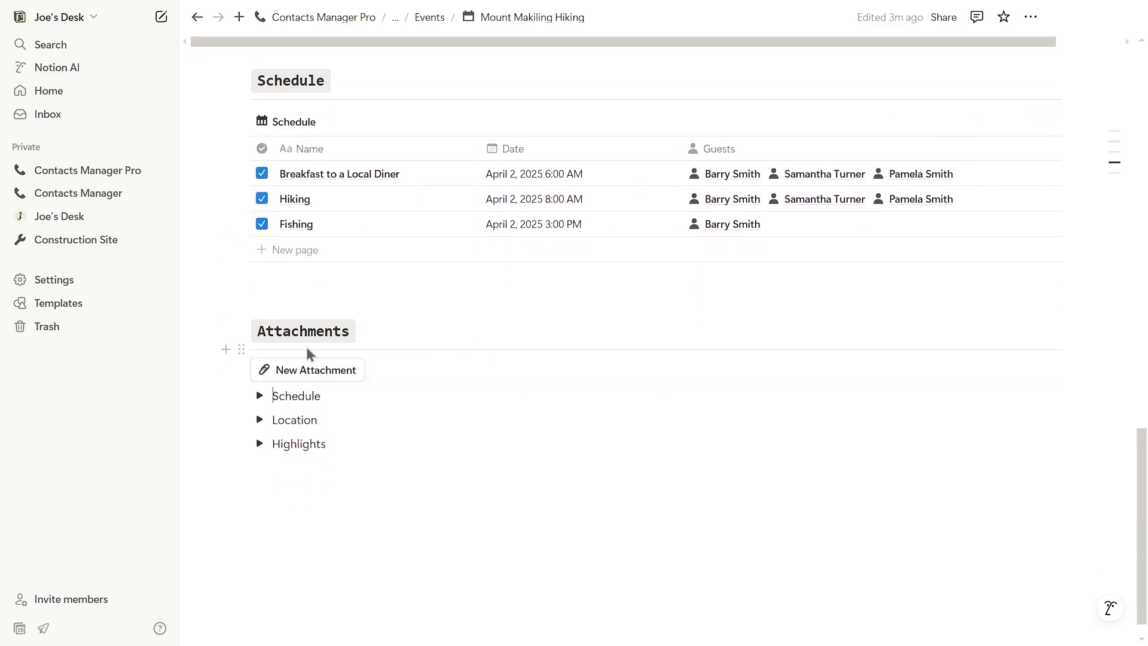
left_click(260, 396)
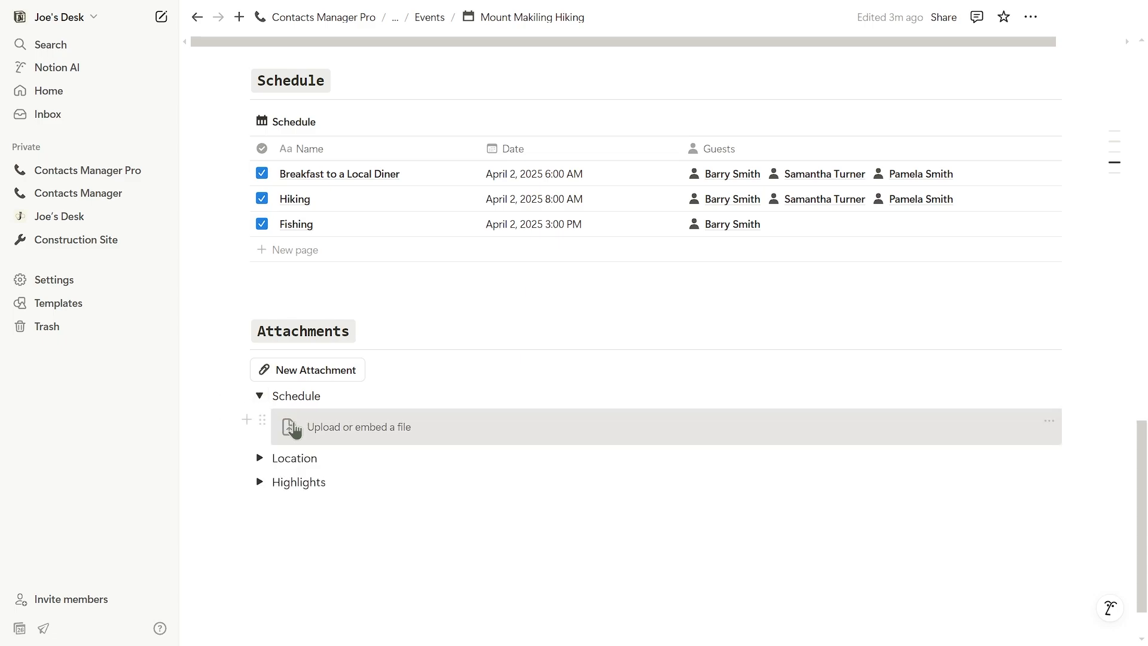
left_click(328, 438)
left_click(633, 461)
left_click(583, 462)
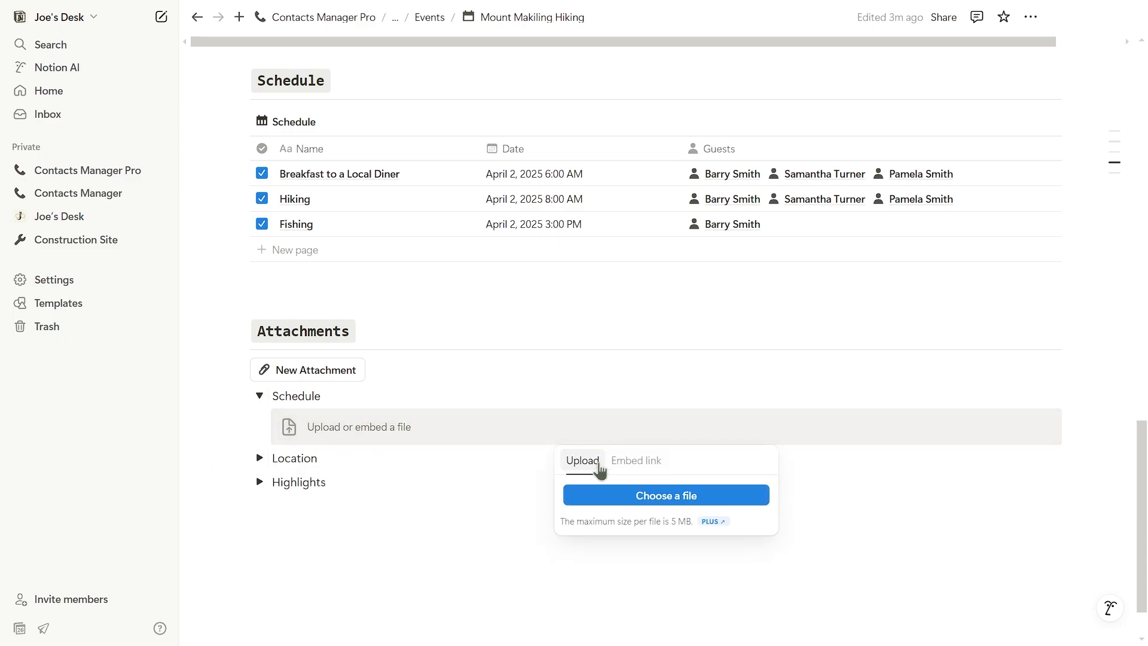
left_click(259, 396)
Step: Peek into the Location and Highlights toggles, then add a new attachment toggle and select its title
left_click(260, 396)
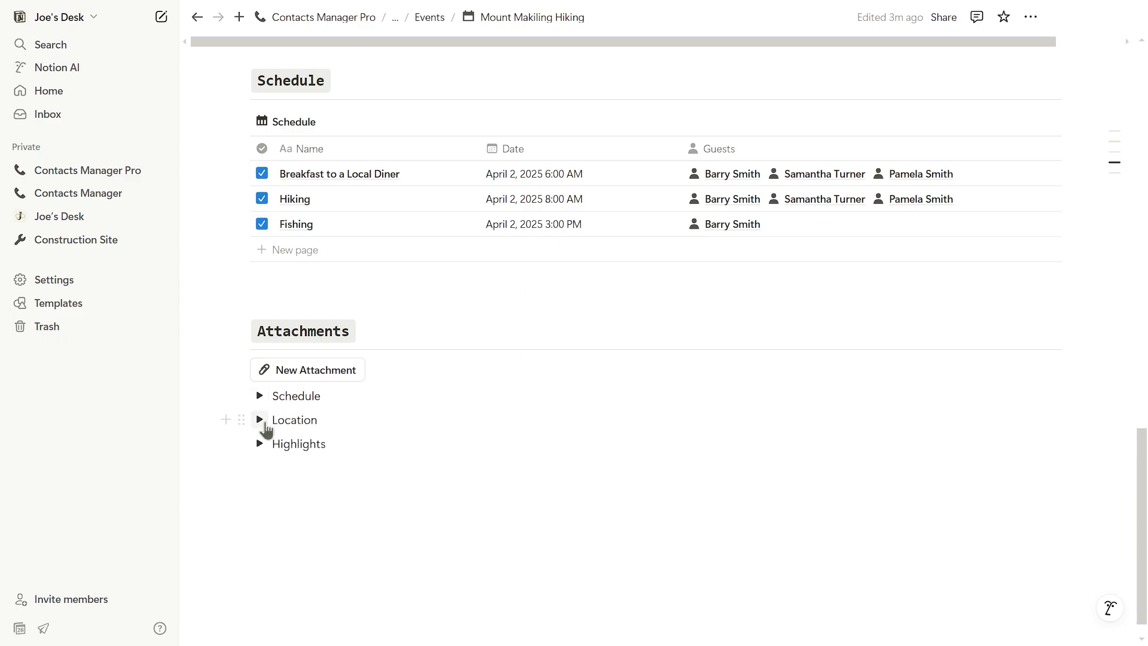
left_click(260, 420)
left_click(260, 419)
left_click(258, 445)
left_click(259, 445)
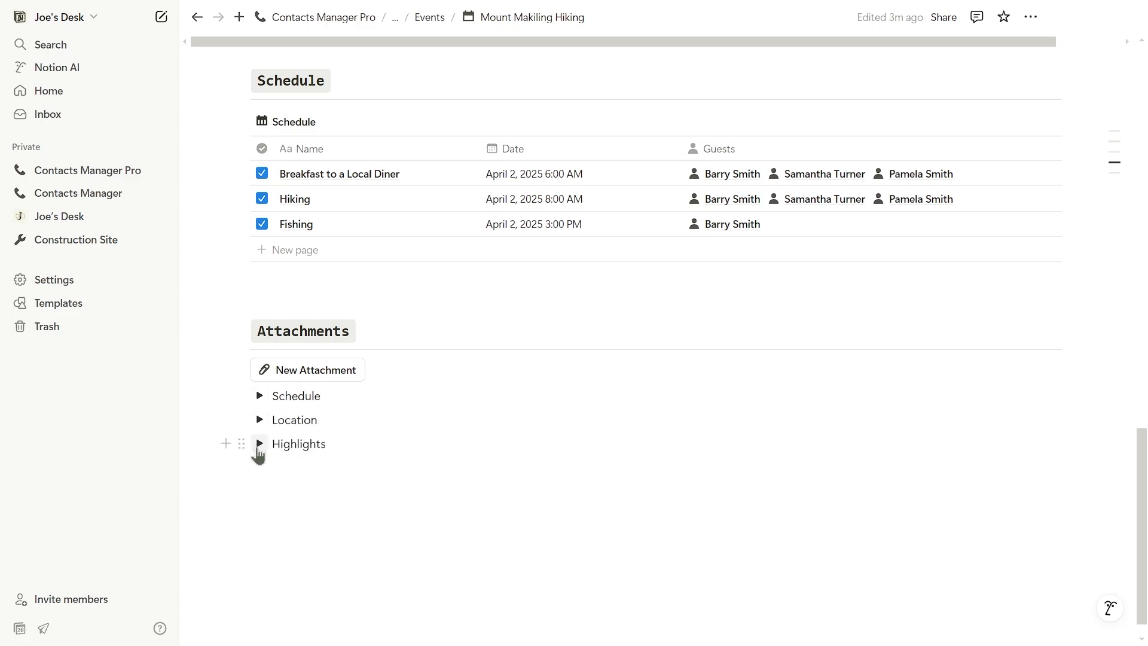
left_click(316, 374)
triple_click(317, 397)
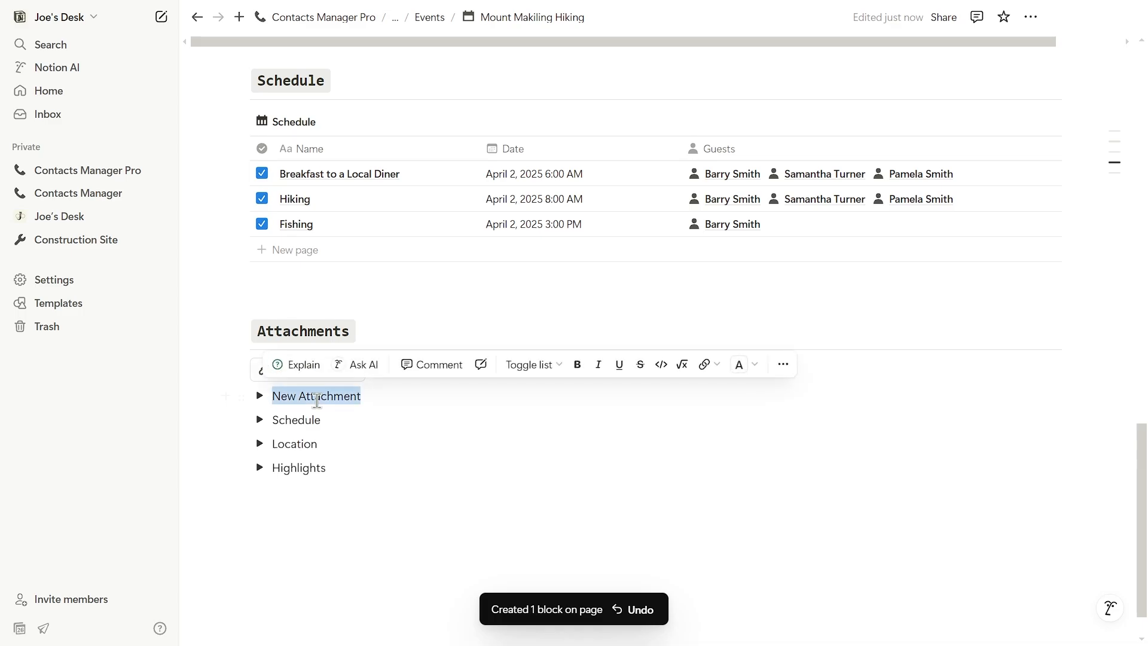